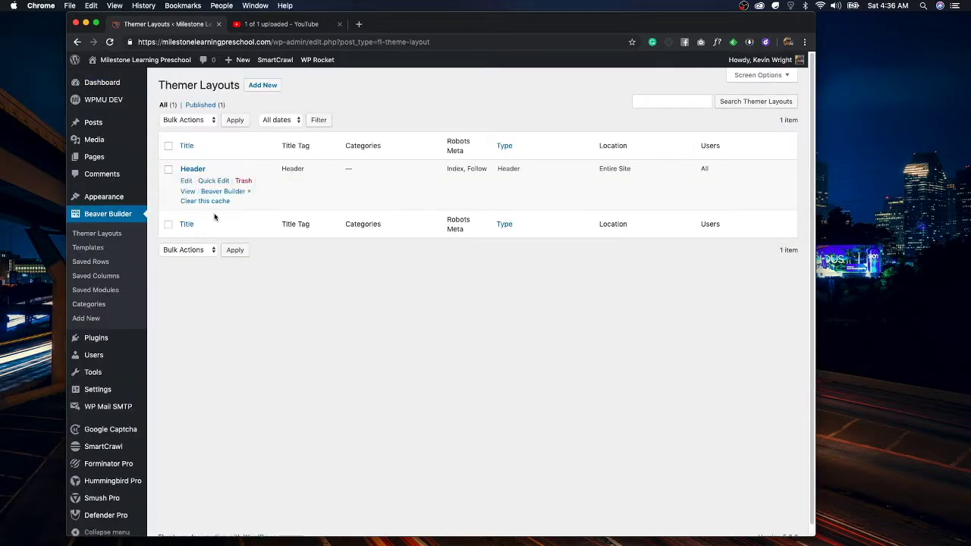
Step: Add a new Themer Layout titled Footer with the Footer layout type
click(266, 85)
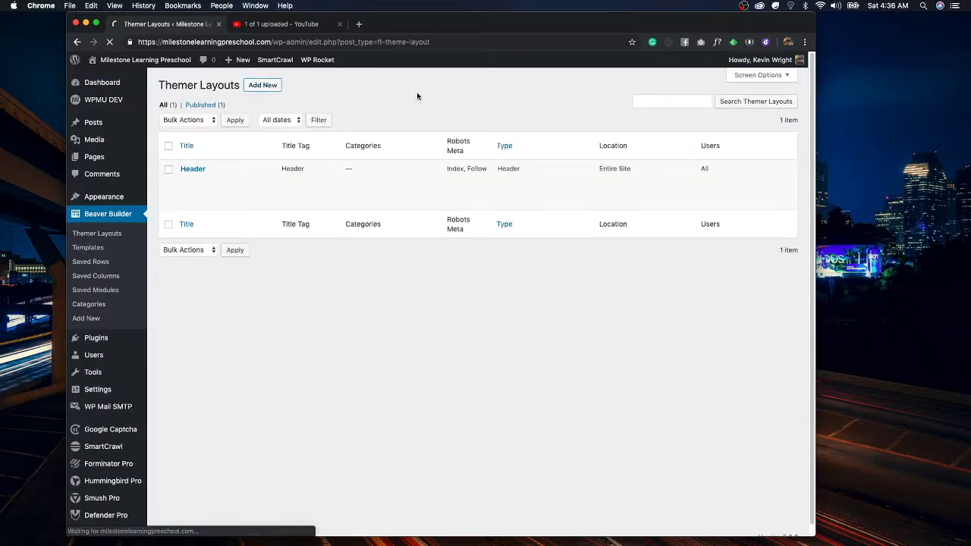
click(329, 187)
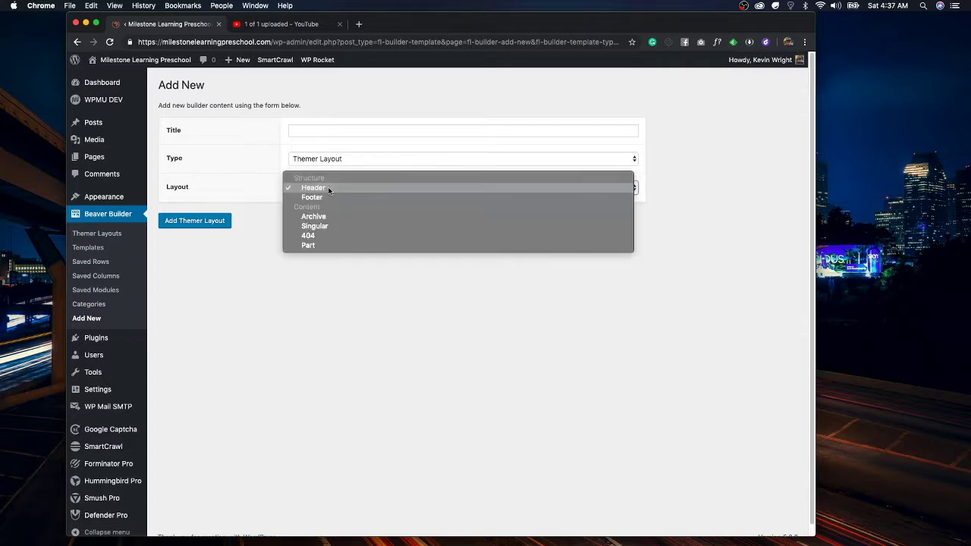
click(311, 198)
click(327, 129)
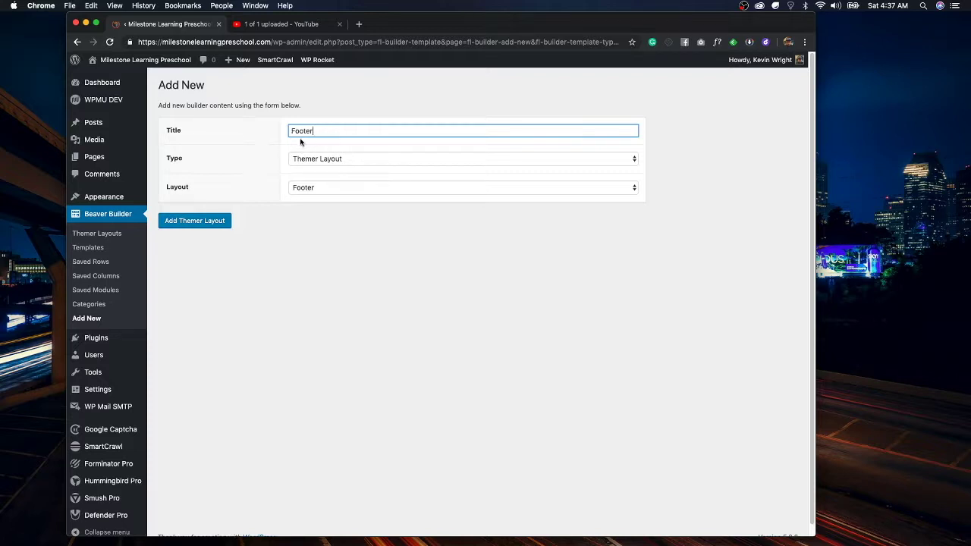
click(225, 224)
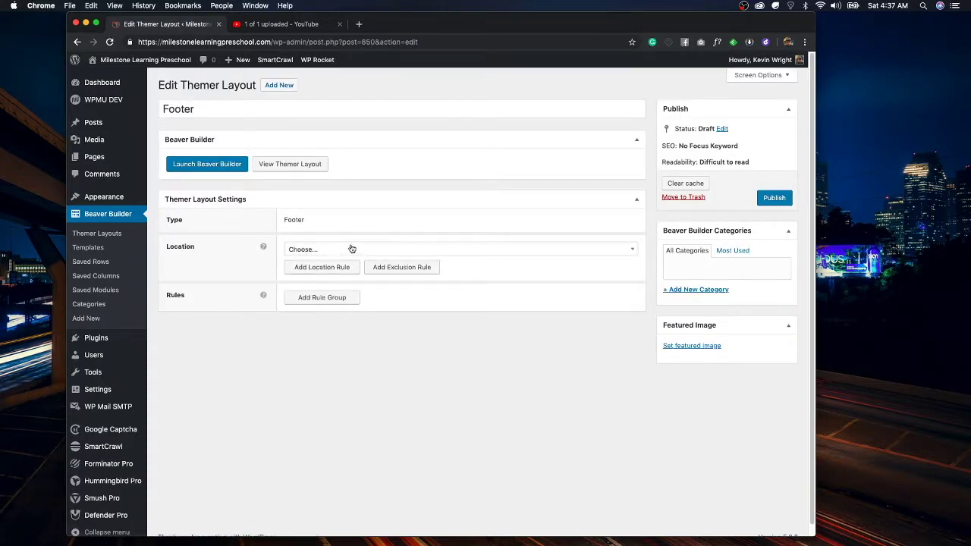
Step: Choose the display location for the footer layout and launch Beaver Builder on it
click(344, 255)
click(337, 313)
click(222, 167)
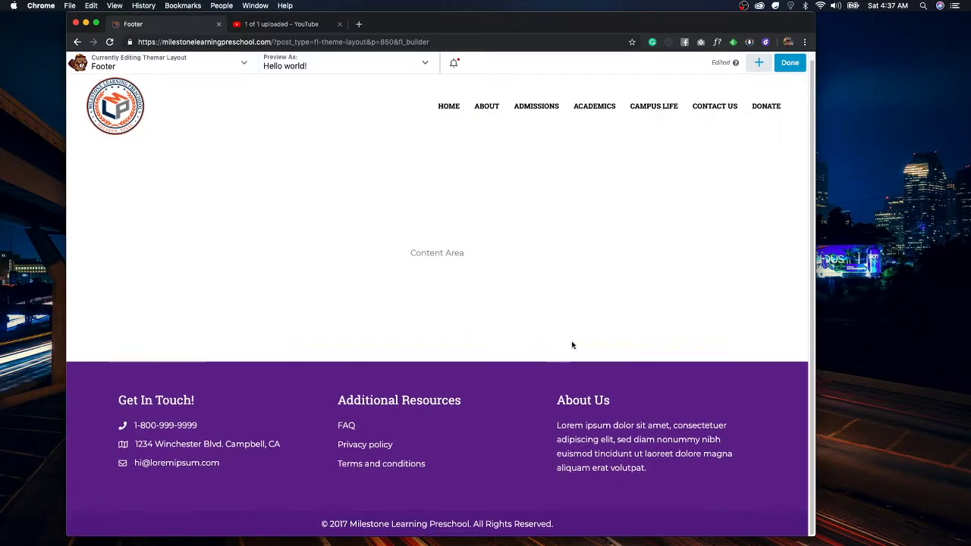
Step: Delete both default footer rows, the three-column contact row and the copyright row, to leave the footer empty
mouse_move(394, 482)
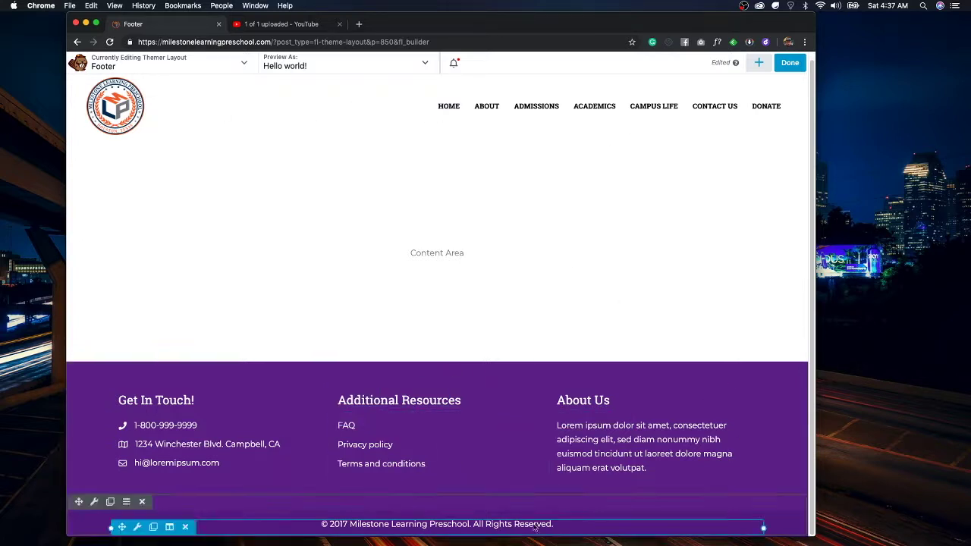
mouse_move(411, 498)
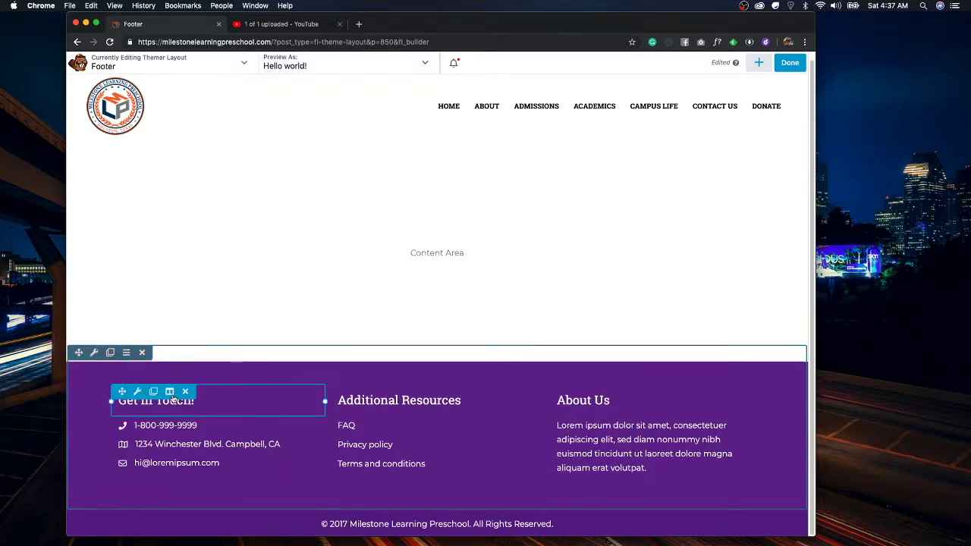
click(139, 350)
key(Return)
mouse_move(143, 364)
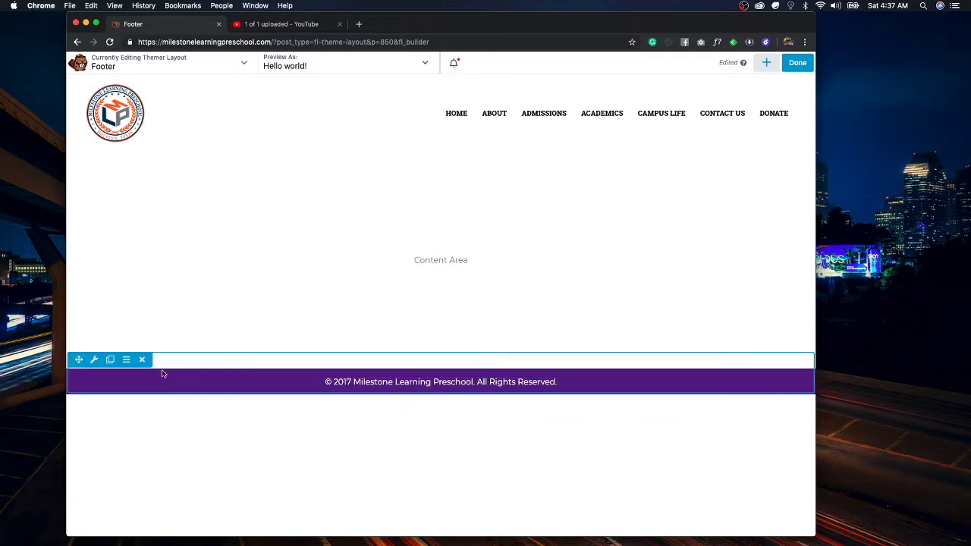
click(140, 359)
key(Return)
scroll(744, 259, down, 3)
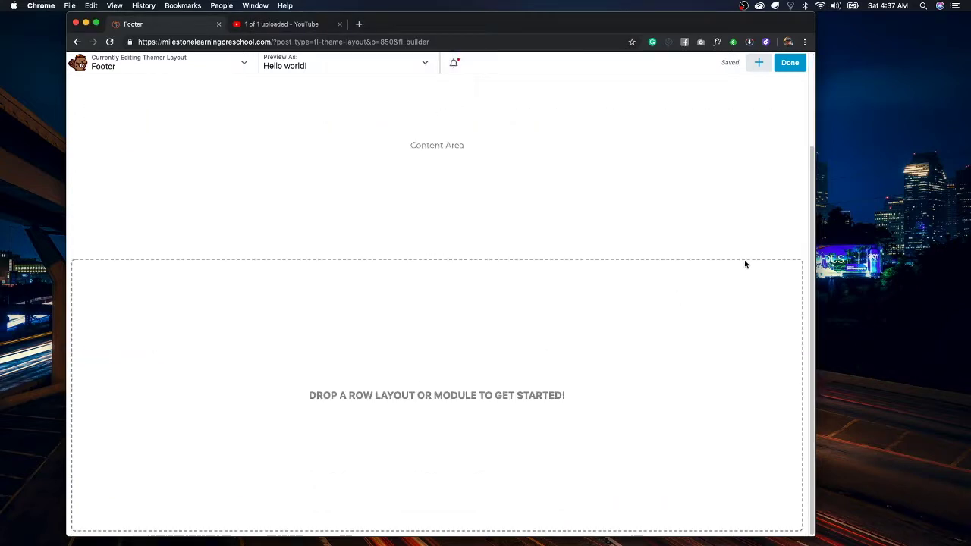
Step: Add a Text Editor module to the empty footer and enter "© 2019 Milestone Learning Preschool" in its HTML text view
click(758, 64)
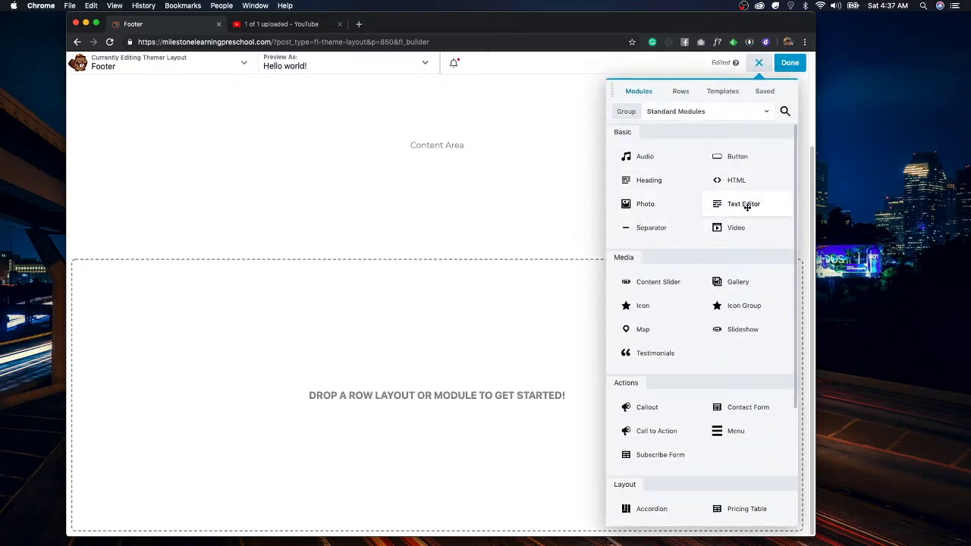
drag(750, 203, 420, 329)
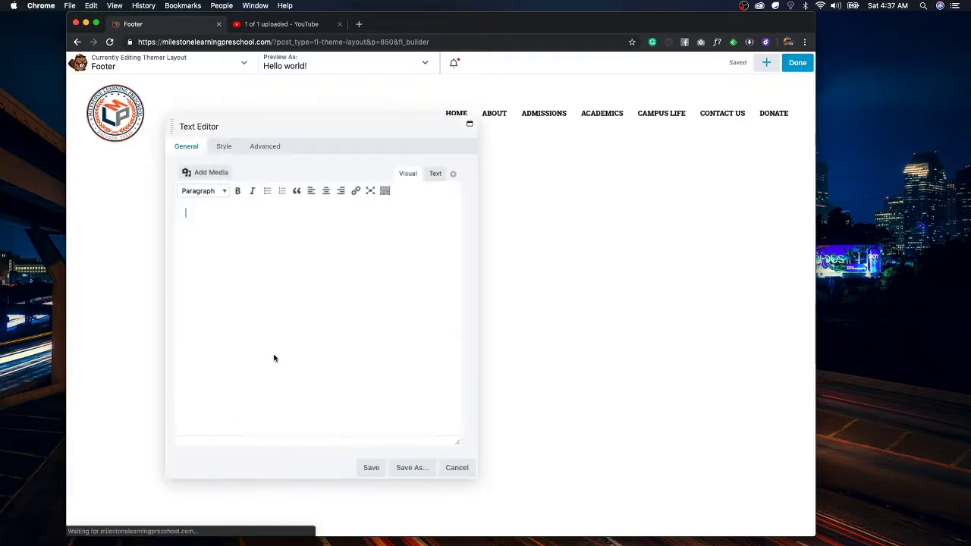
click(430, 179)
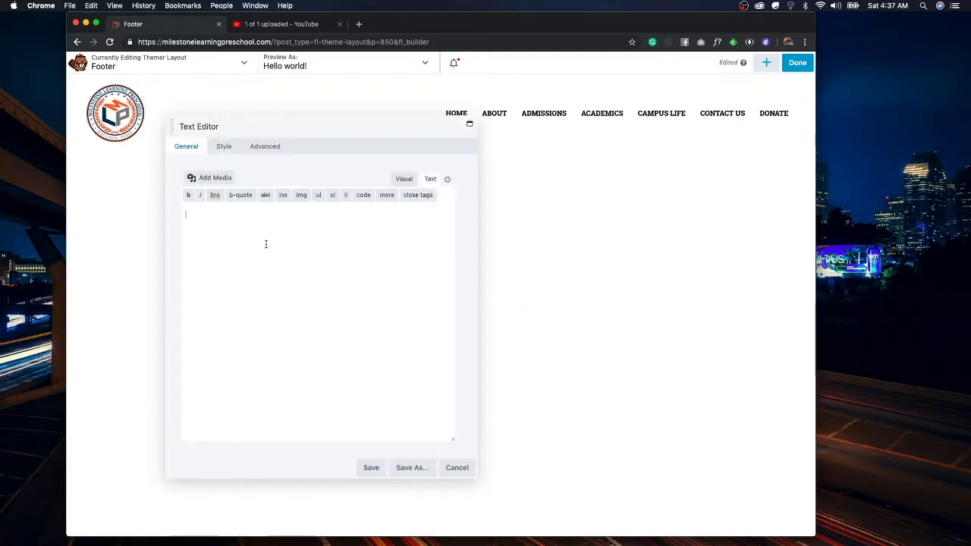
text(© 2019 Milestone Learning Preschool)
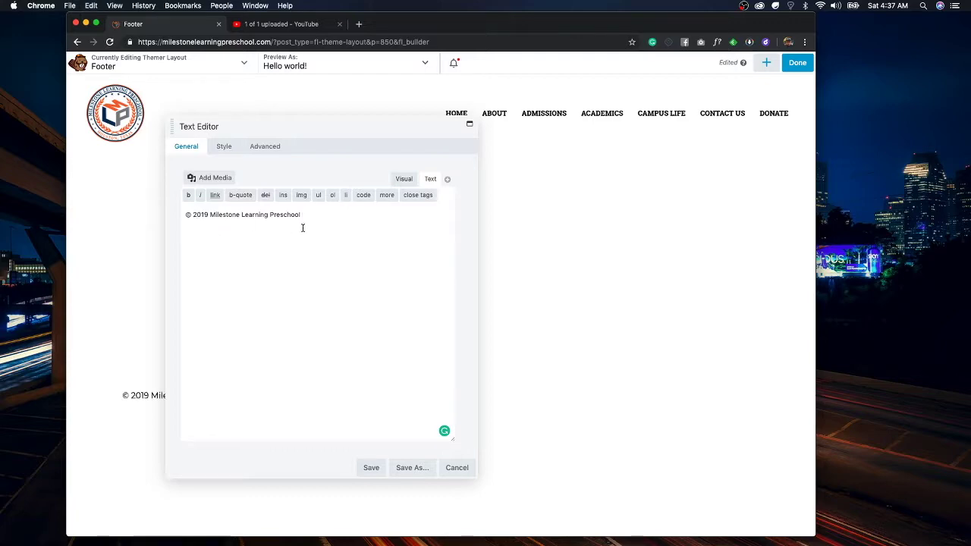
mouse_move(516, 540)
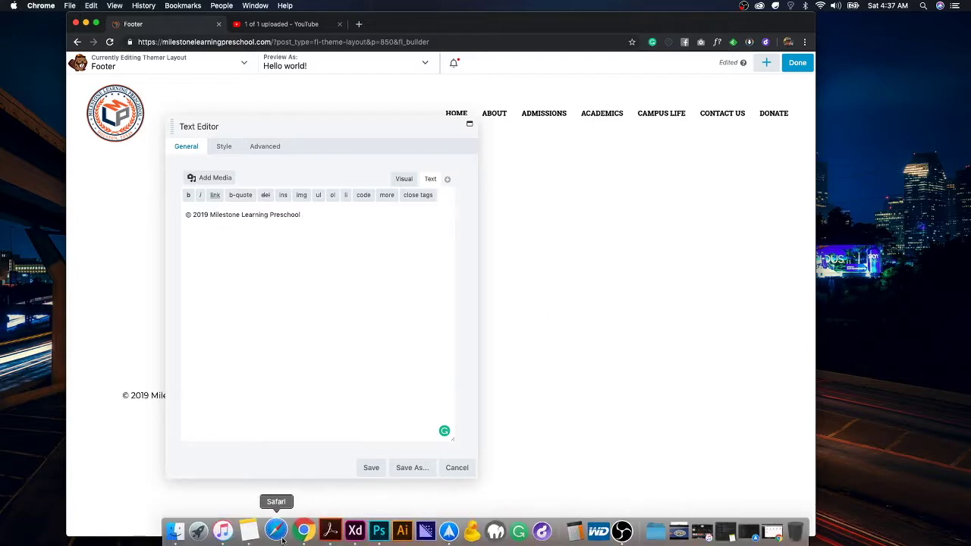
click(256, 531)
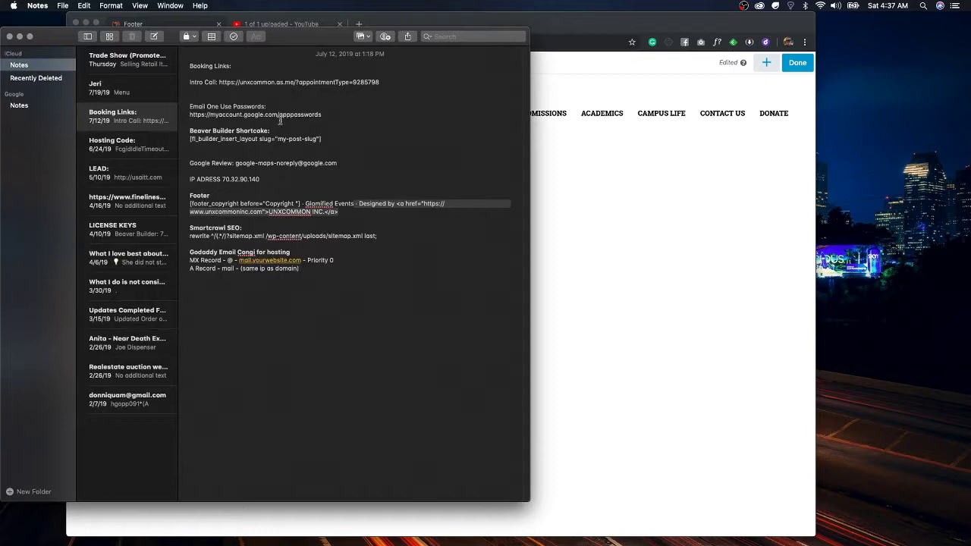
drag(284, 52, 970, 52)
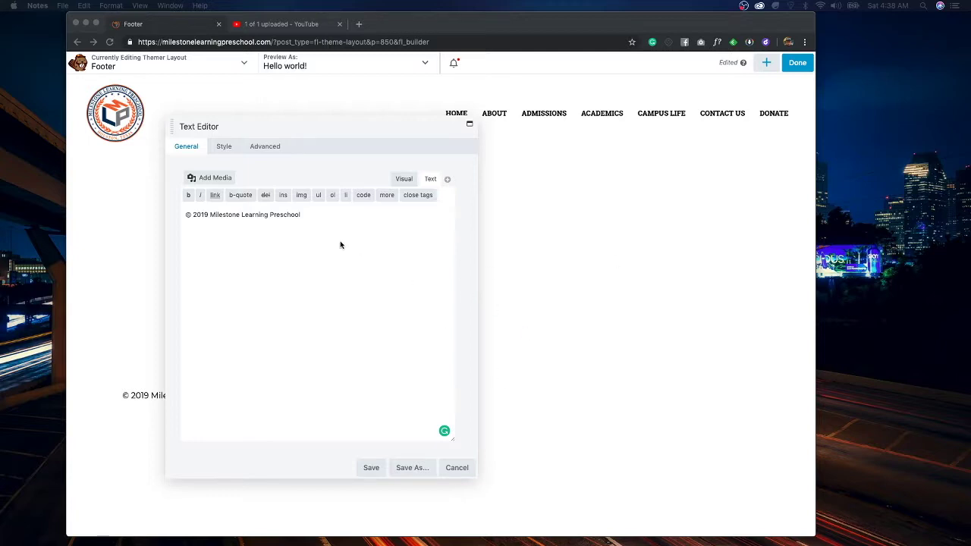
click(332, 215)
text(- Designed by <a href="https://www.unxcommoninc.com">UNXCOMMON INC.</a>)
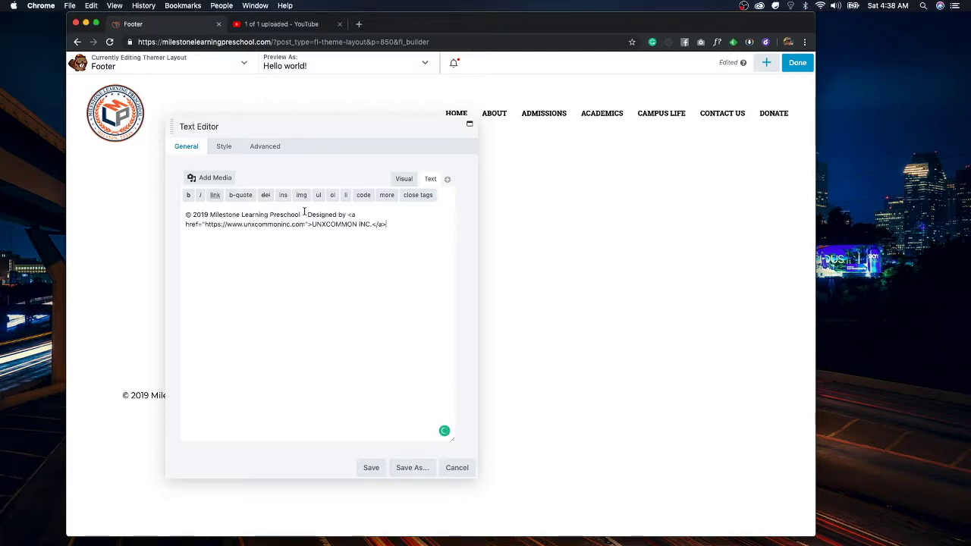
key(BackSpace)
text(|)
click(389, 240)
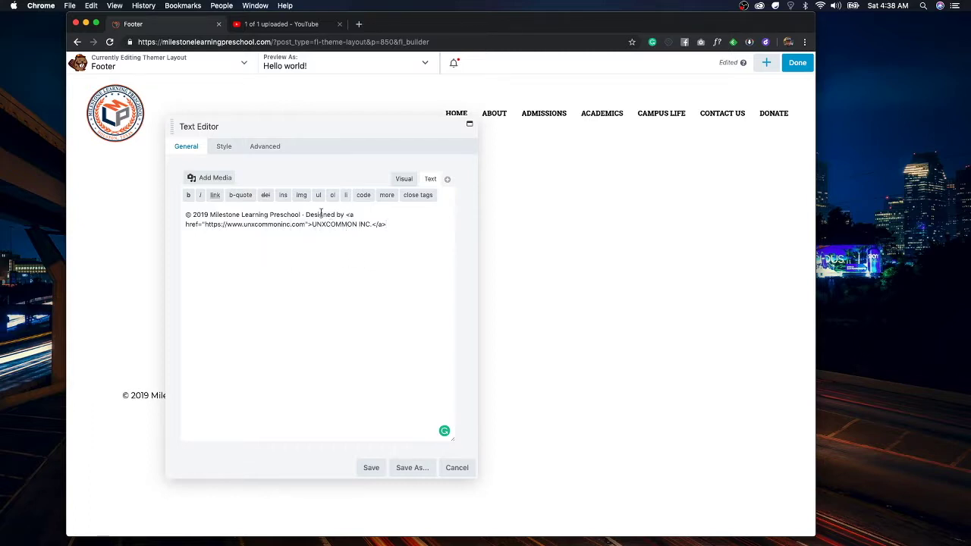
Step: Replace 2019 in the copyright line with the dynamic Current Year field in the visual view and save the text module
click(402, 179)
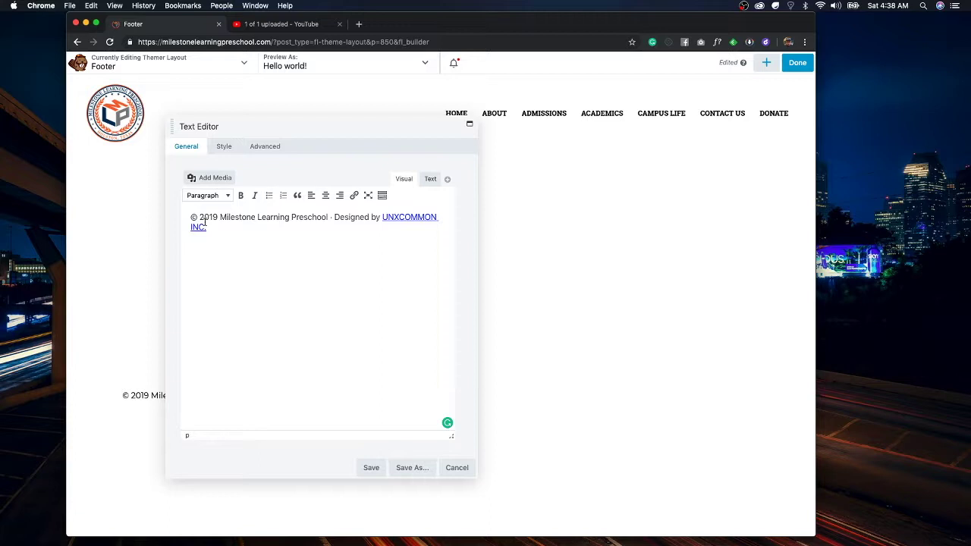
double_click(207, 217)
key(BackSpace)
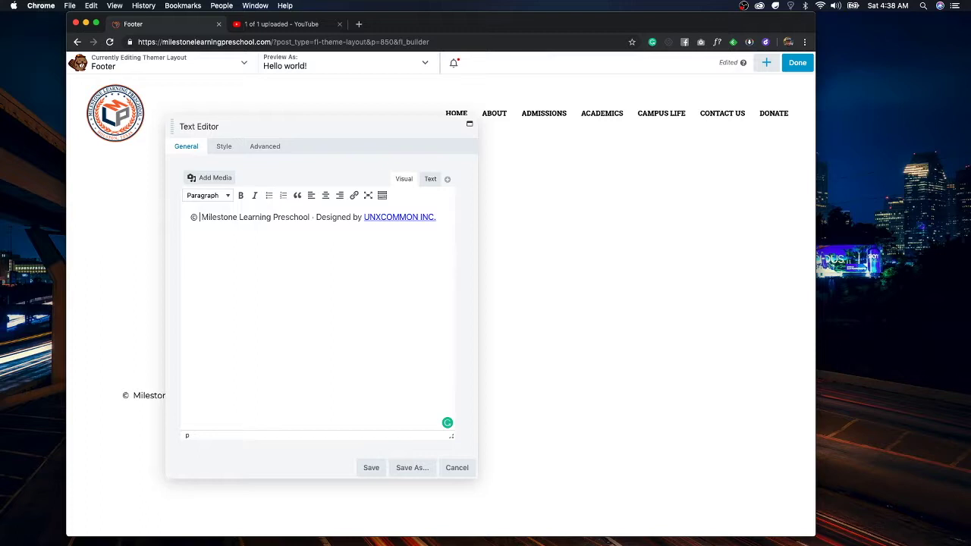
click(447, 179)
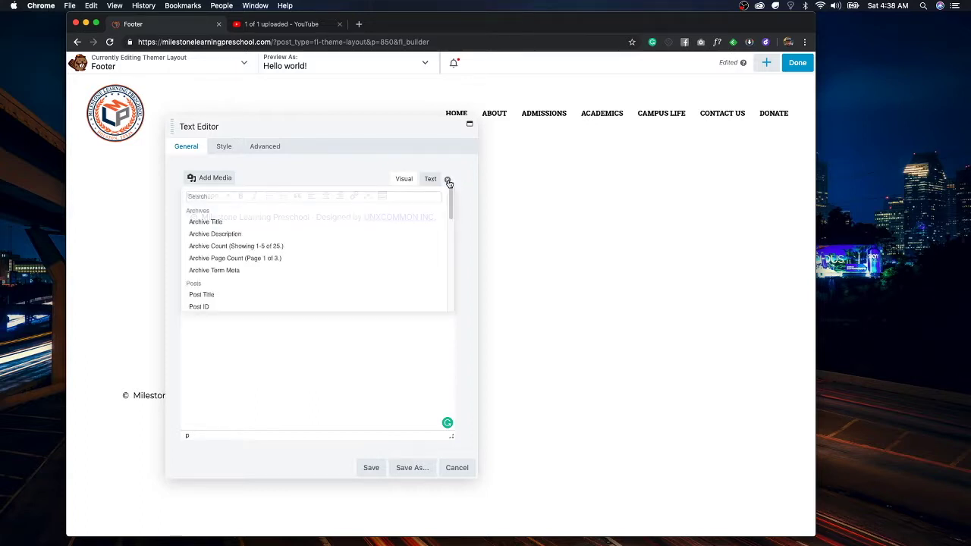
scroll(342, 225, down, 15)
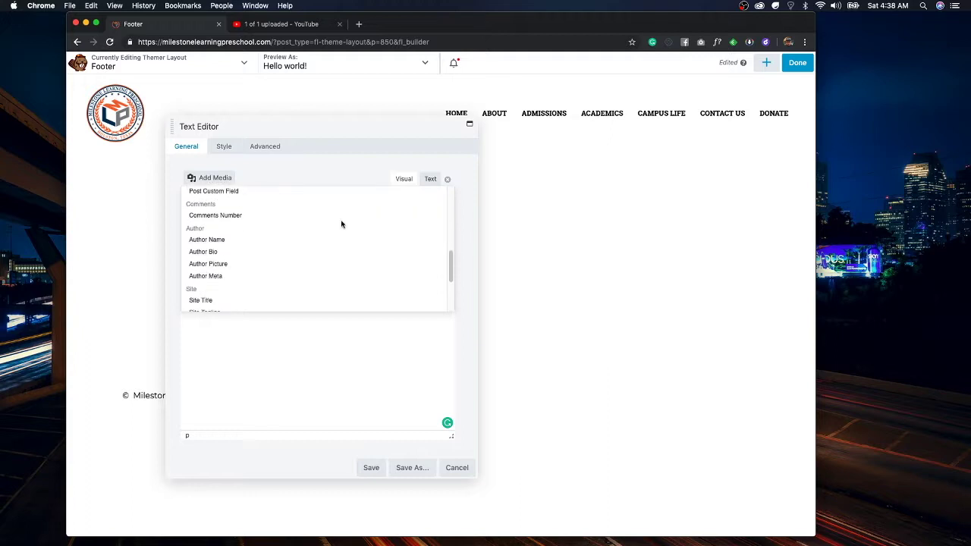
scroll(253, 263, up, 2)
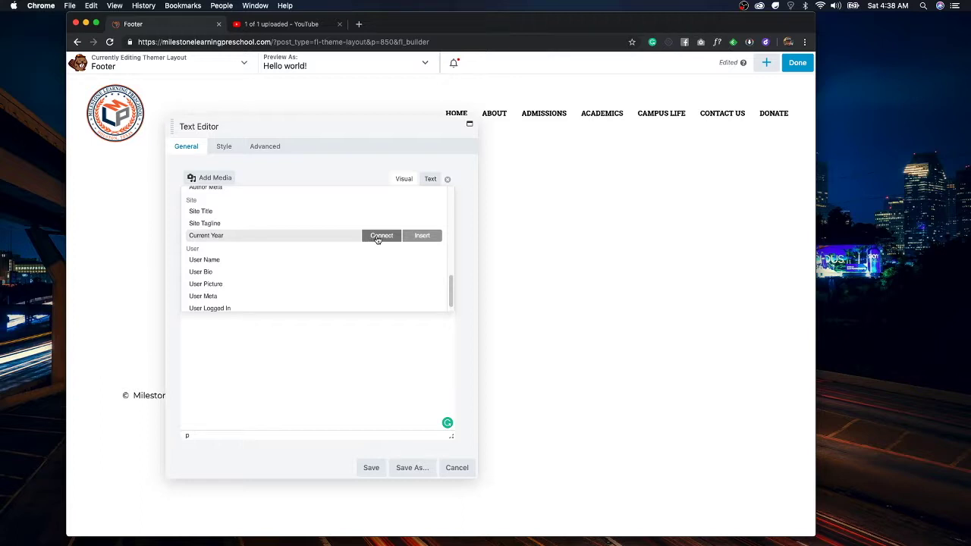
click(423, 236)
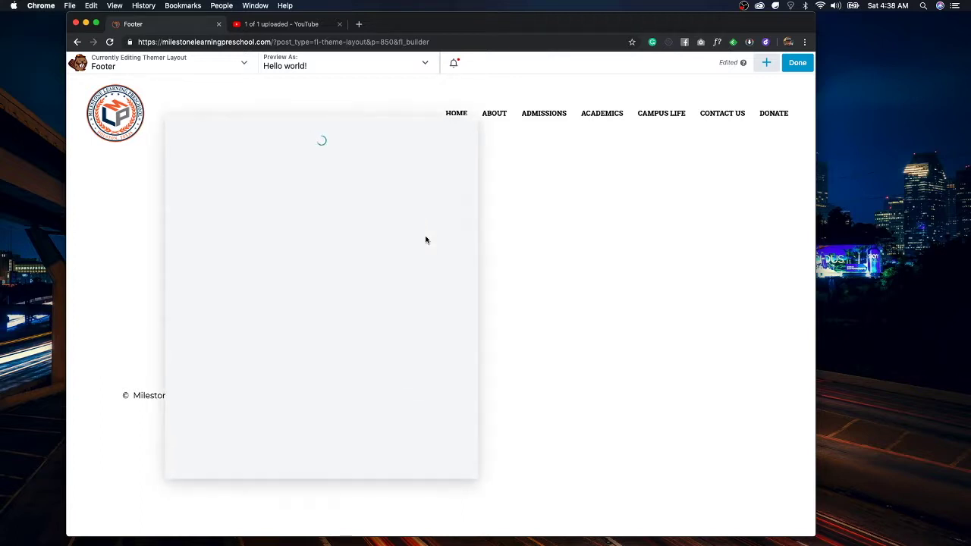
click(419, 467)
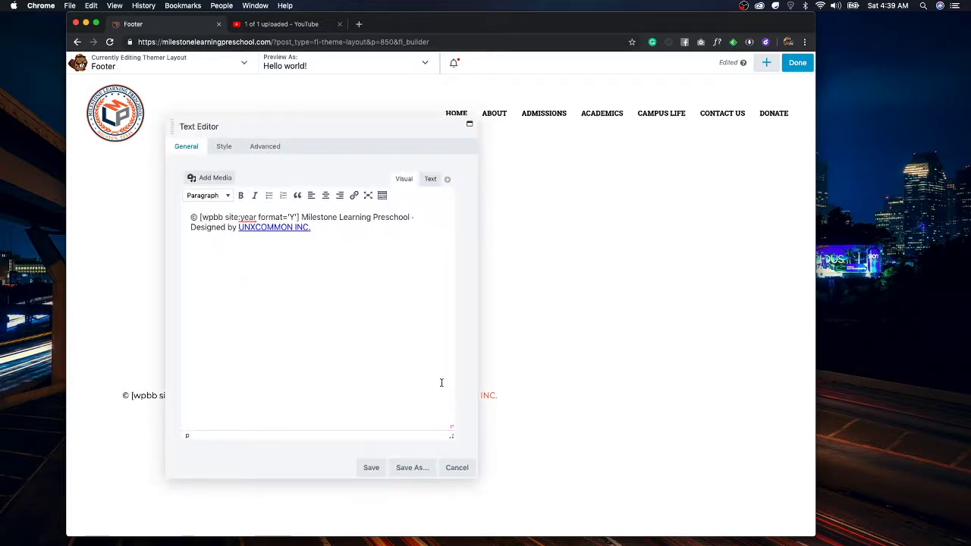
drag(307, 127, 534, 142)
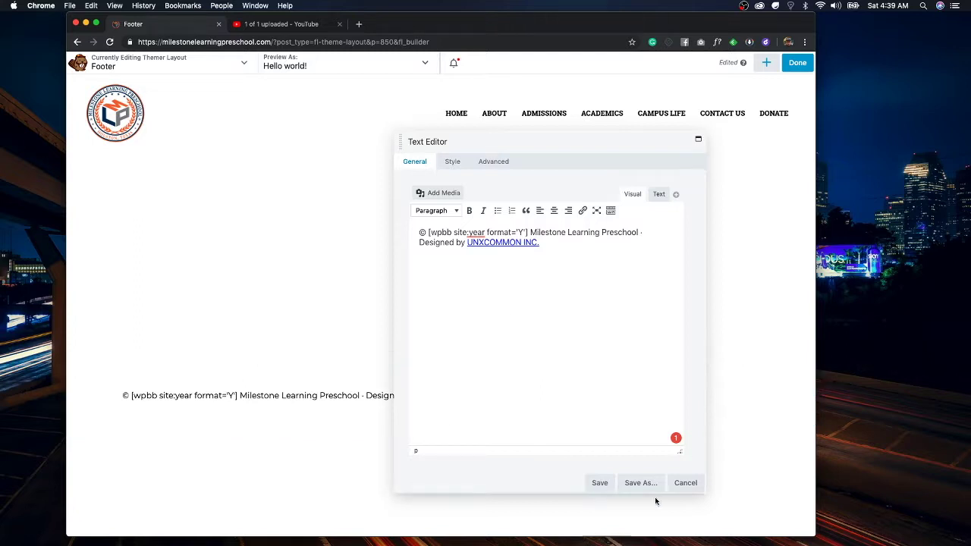
click(600, 483)
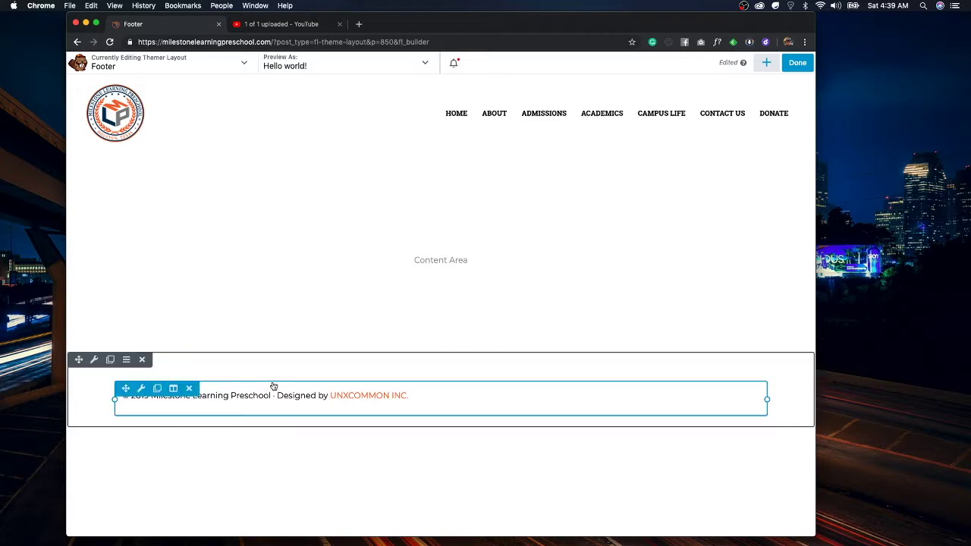
Step: Give the footer row a Color background using the orange preset #ed833d and save the row settings
click(94, 359)
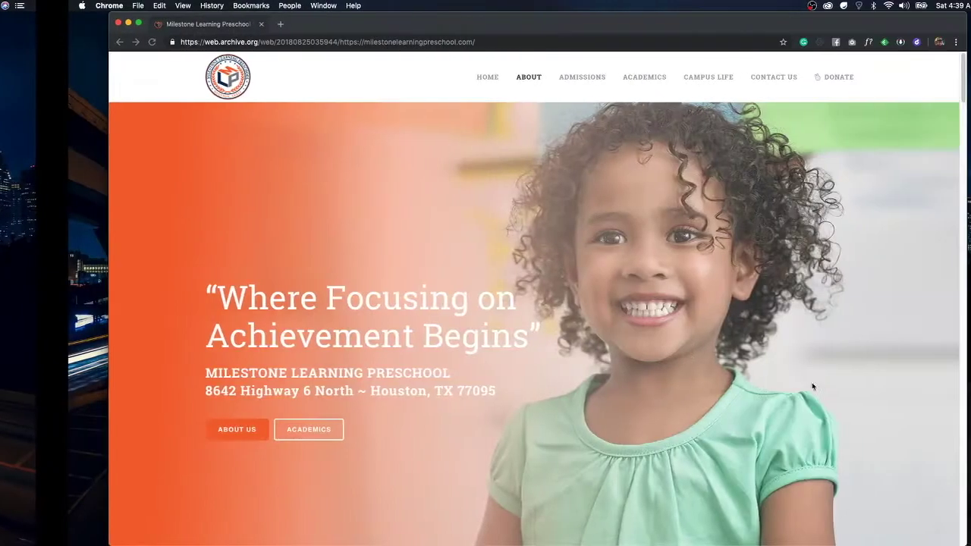
scroll(773, 375, down, 20)
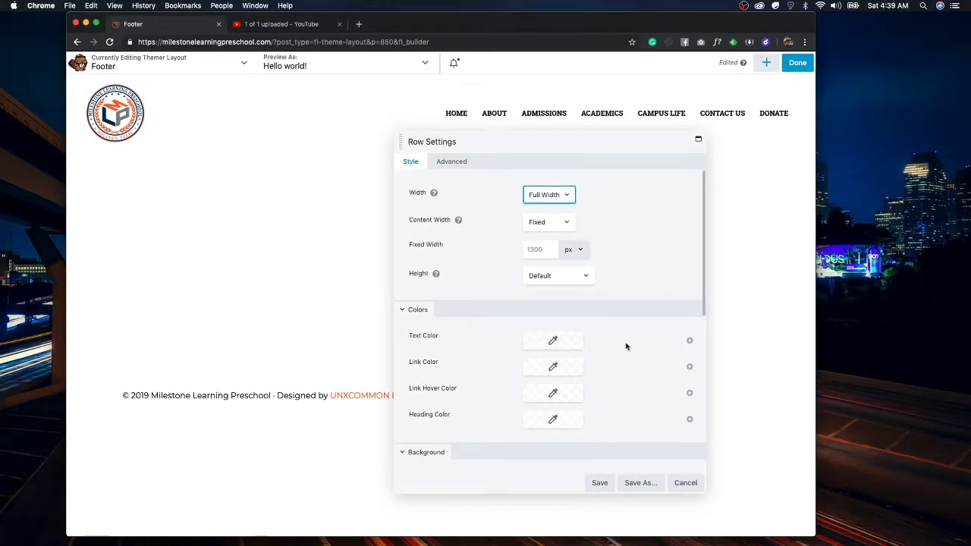
click(628, 269)
scroll(642, 256, down, 5)
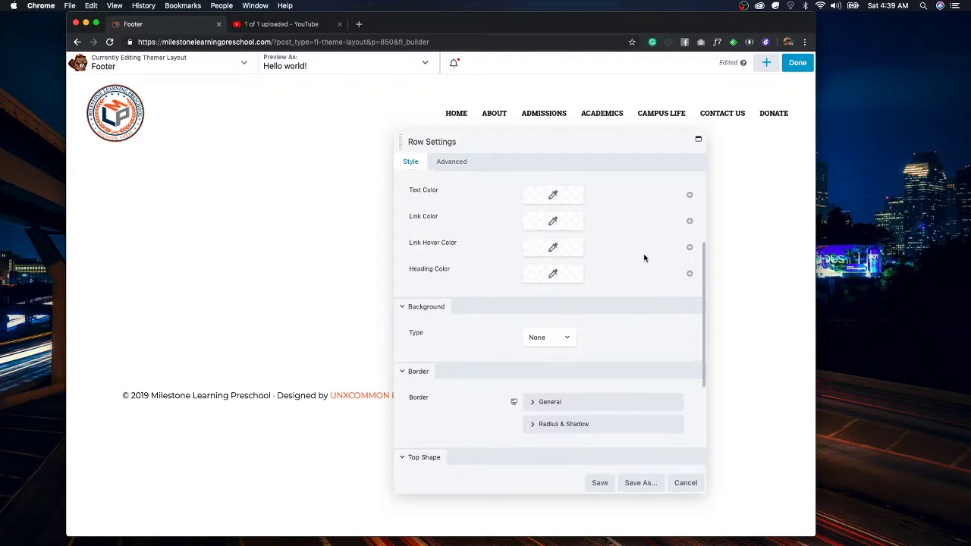
click(552, 334)
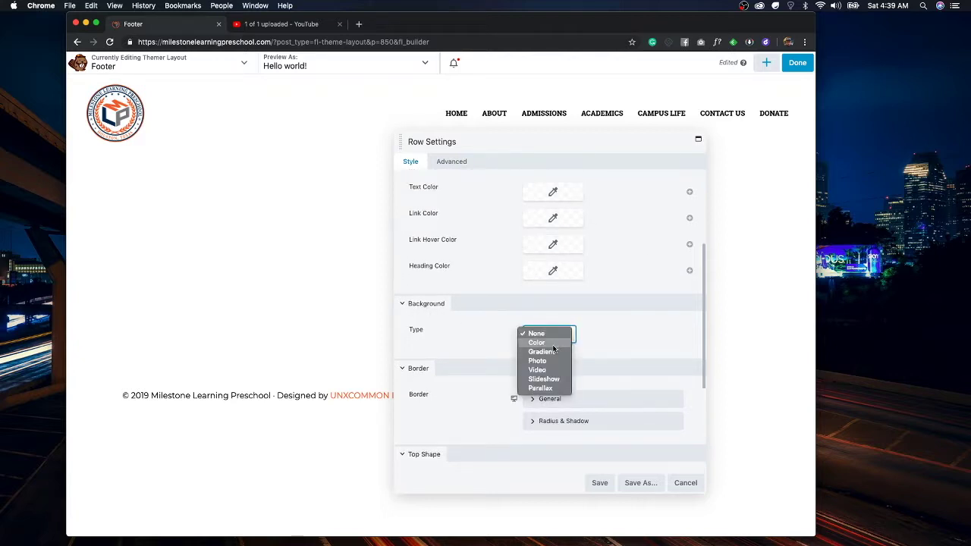
click(565, 343)
scroll(598, 374, down, 3)
click(562, 312)
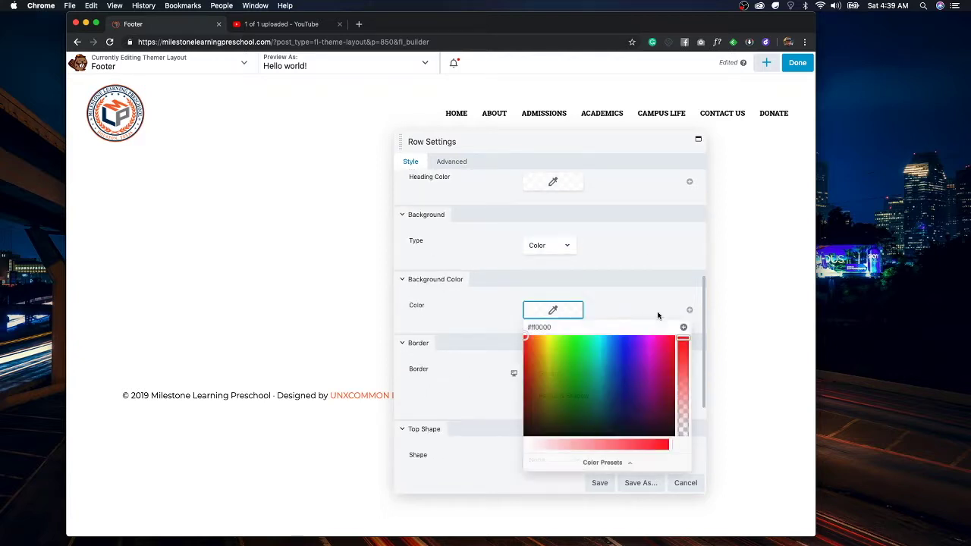
click(592, 459)
click(576, 374)
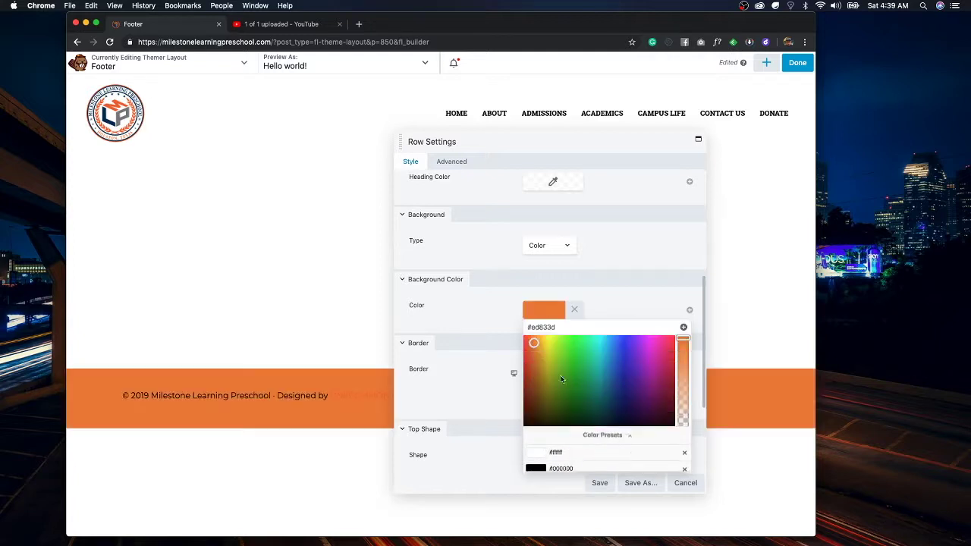
click(654, 452)
click(599, 483)
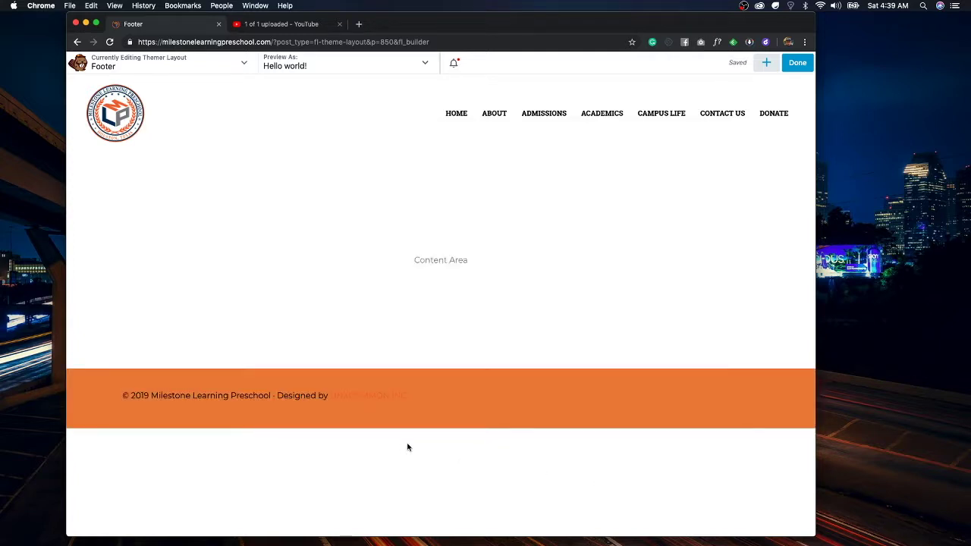
mouse_move(371, 410)
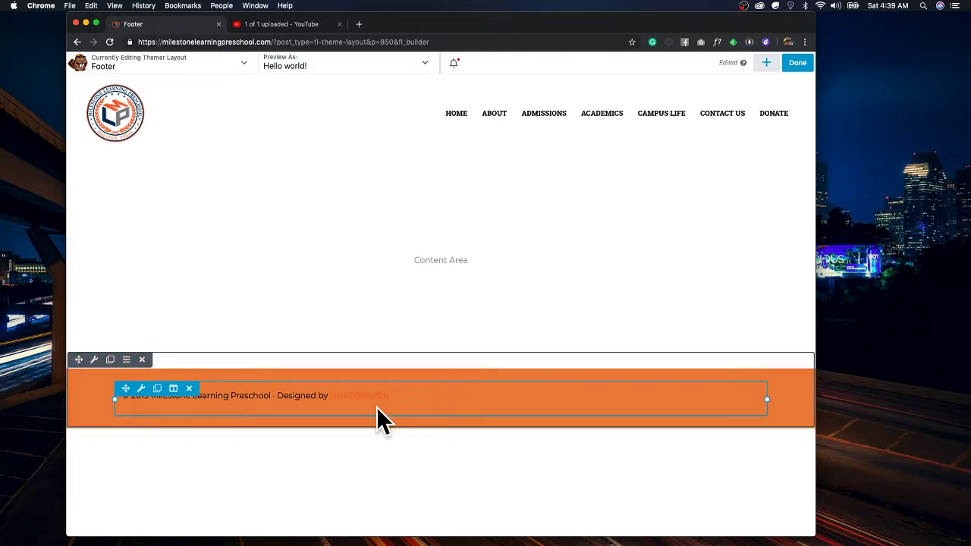
Step: Set the text colour of the footer's copyright text module to the white preset #ffffff
click(141, 389)
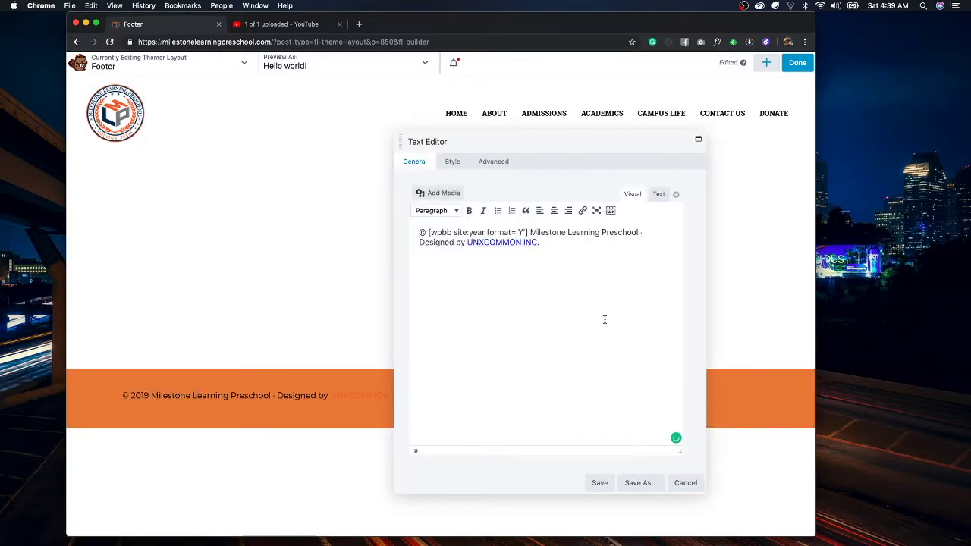
click(452, 161)
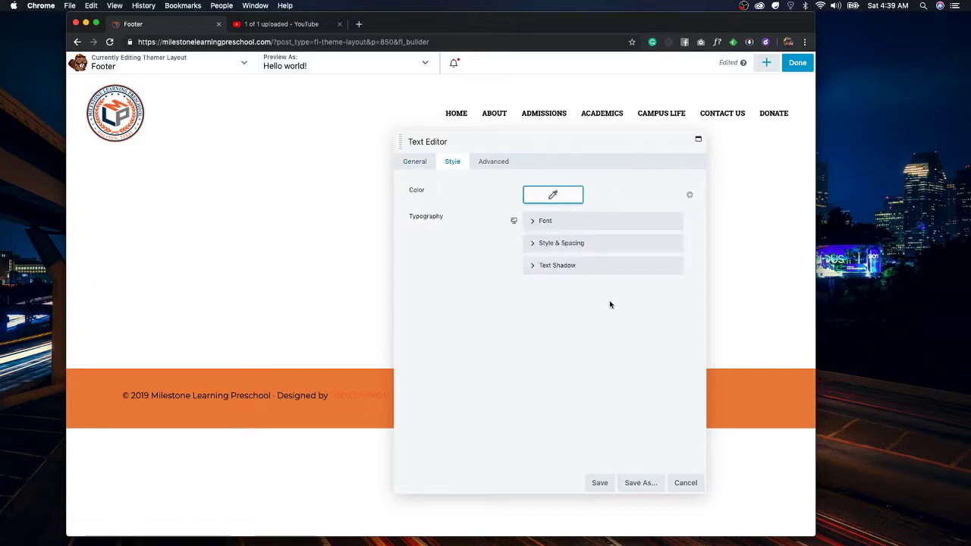
click(572, 198)
click(602, 342)
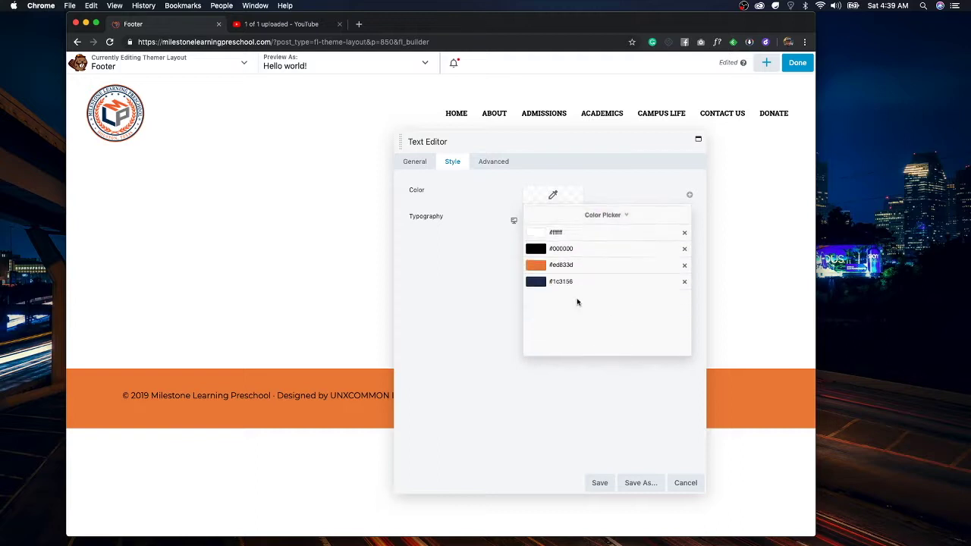
click(536, 234)
click(469, 260)
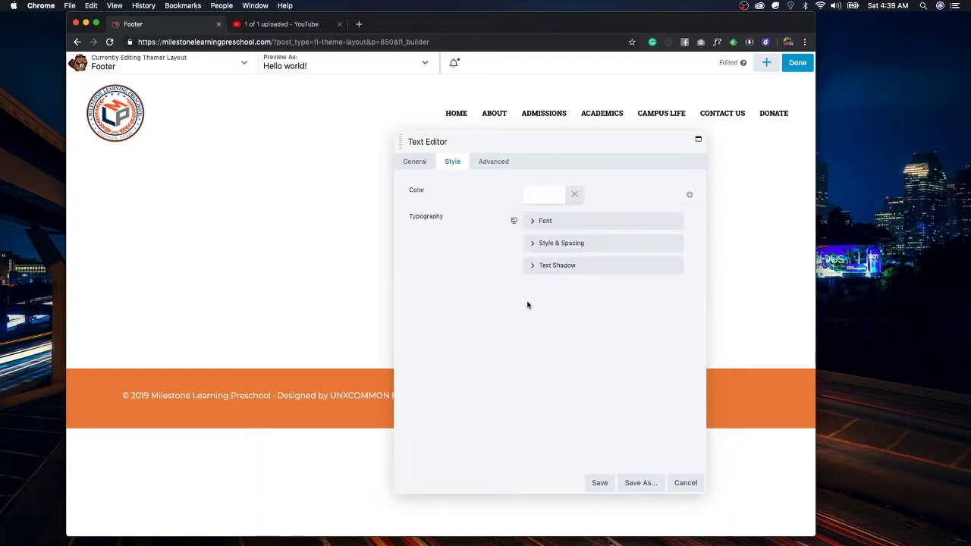
Step: Set the copyright text's font to Roboto Slab with Normal weight and centre alignment
click(558, 221)
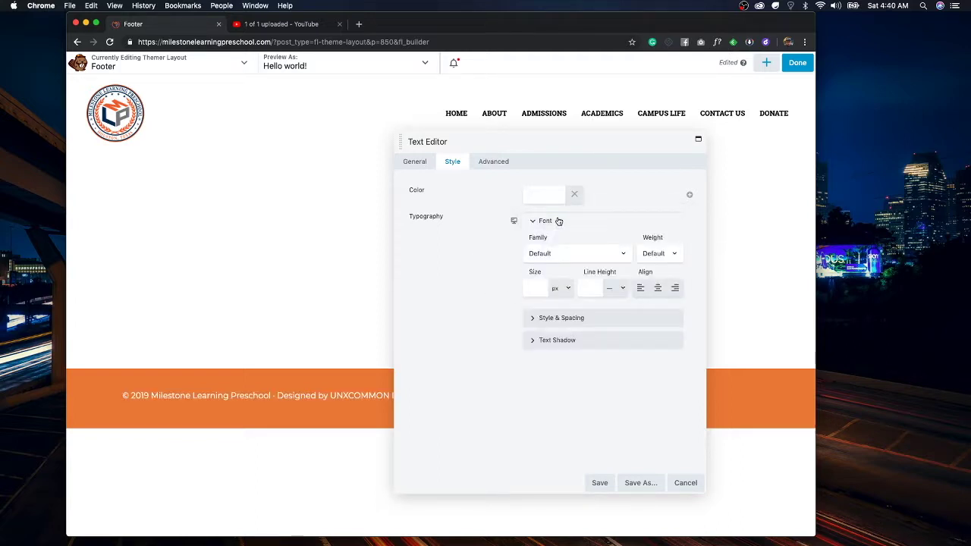
click(574, 254)
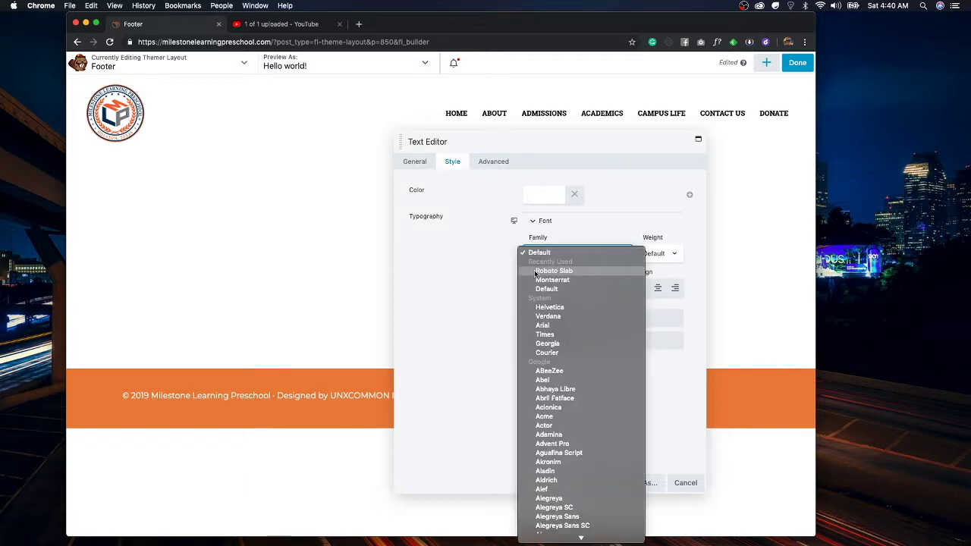
click(551, 272)
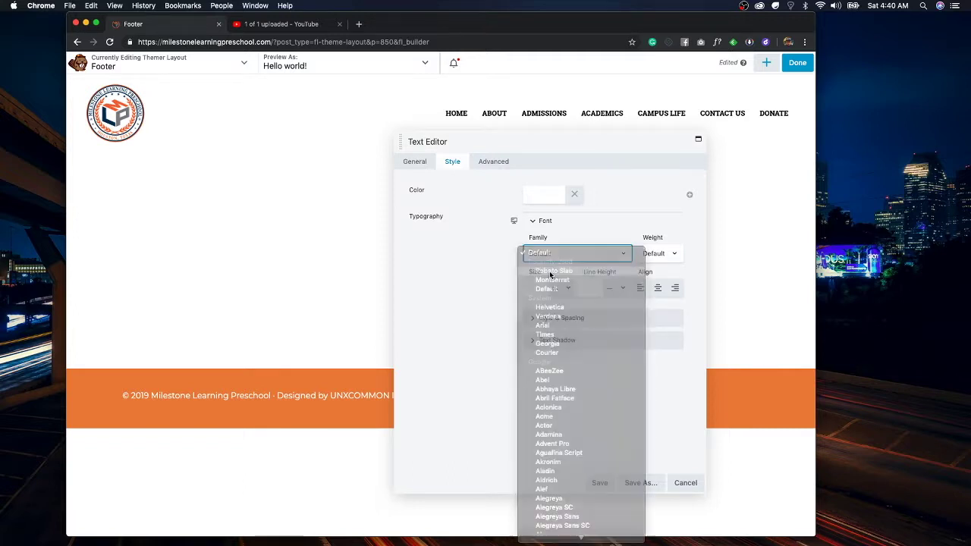
click(650, 253)
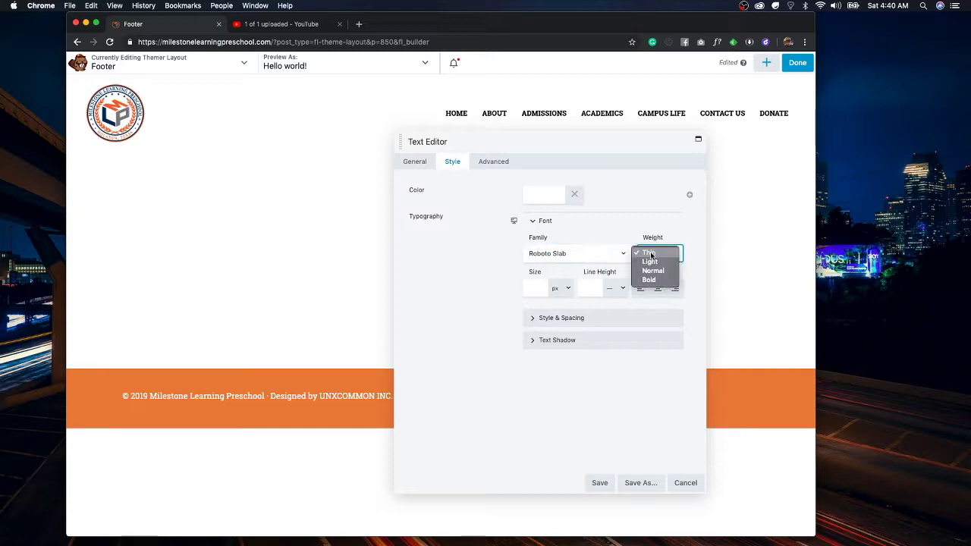
click(653, 271)
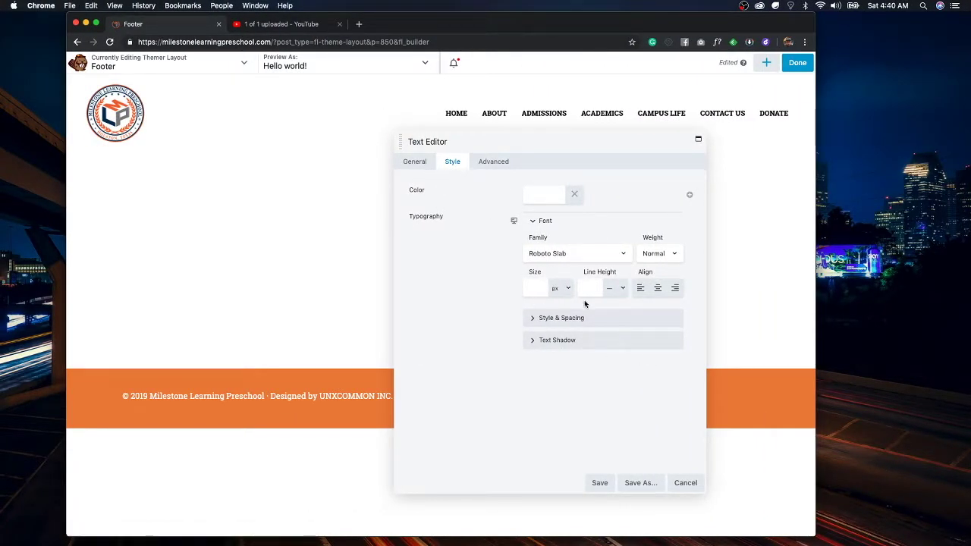
click(658, 289)
drag(579, 151, 551, 155)
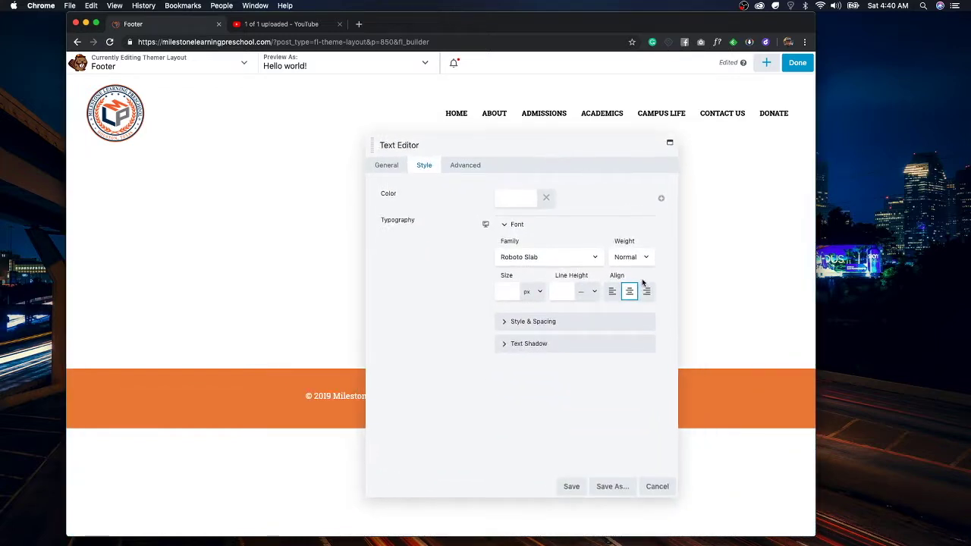
Step: Set the text module's top and bottom margins to 0 px for desktop
click(465, 165)
click(506, 215)
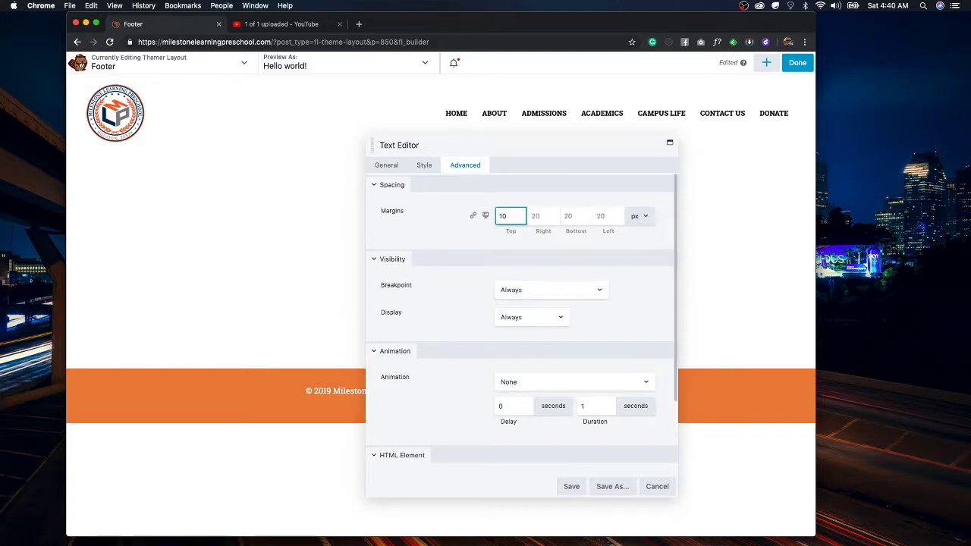
text(0)
key(Tab)
key(Tab)
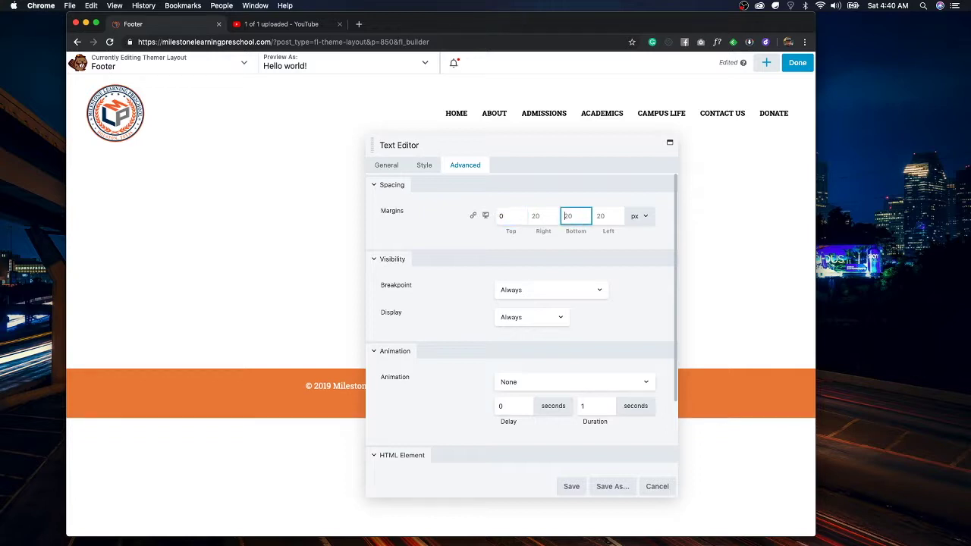
text(0)
drag(477, 143, 604, 140)
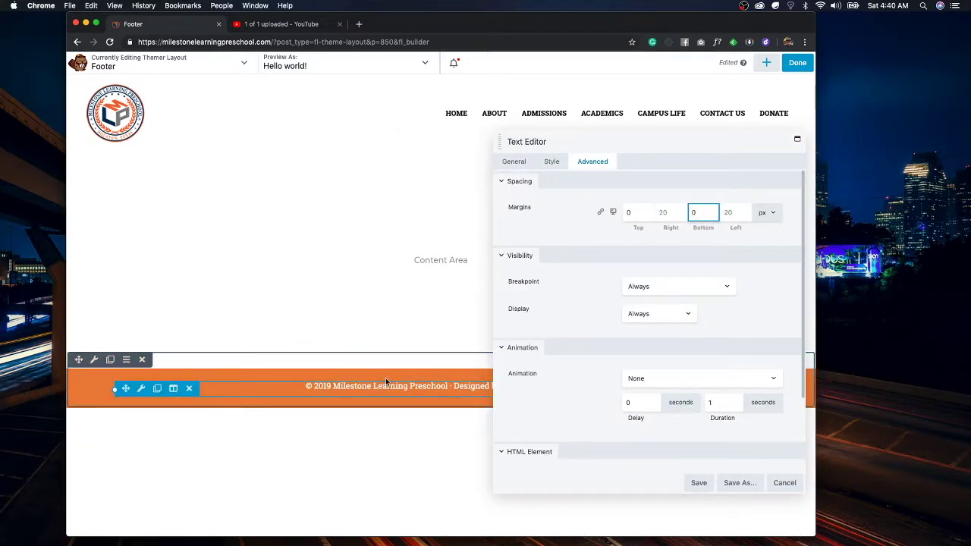
drag(676, 142, 596, 140)
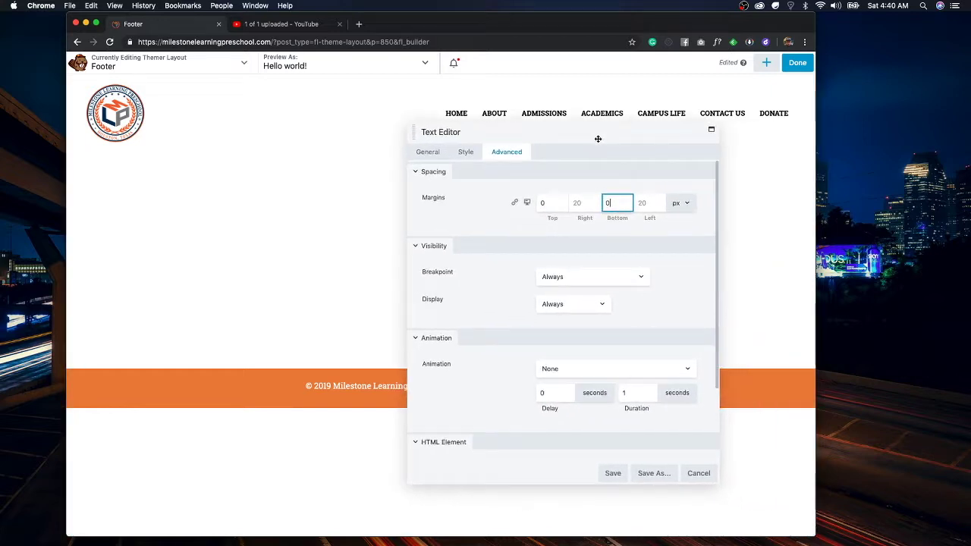
Step: Dock the module settings beside the page and set the copyright text's desktop font size to 14 px
click(471, 157)
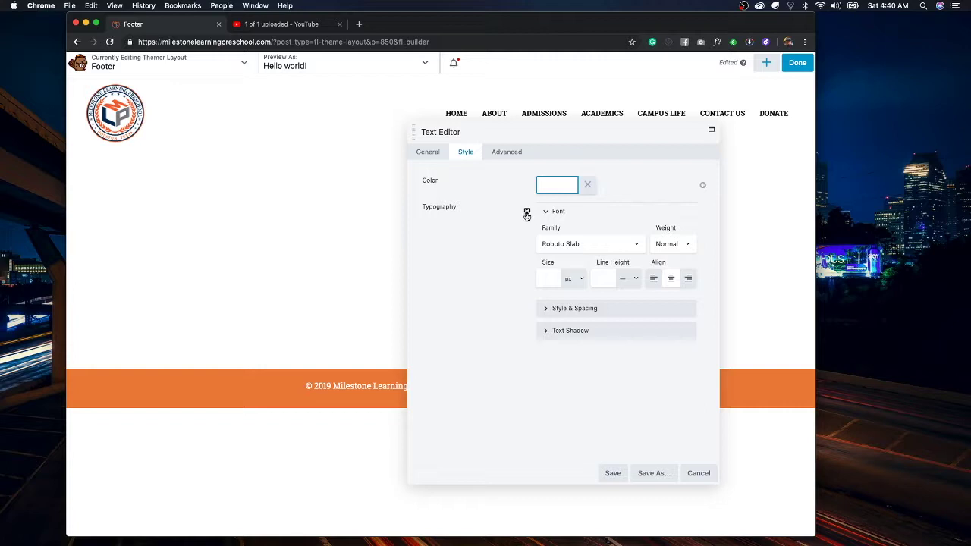
drag(603, 132, 70, 187)
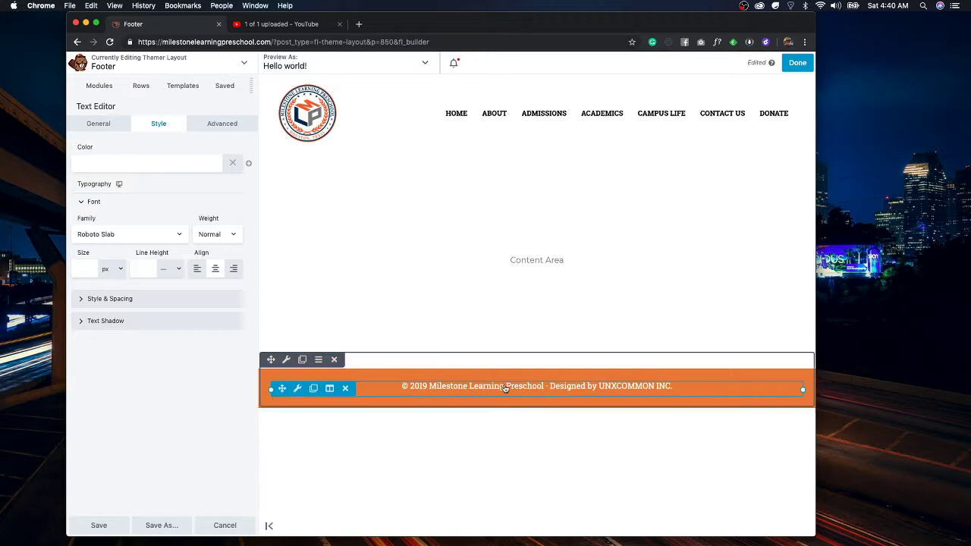
click(84, 267)
text(14)
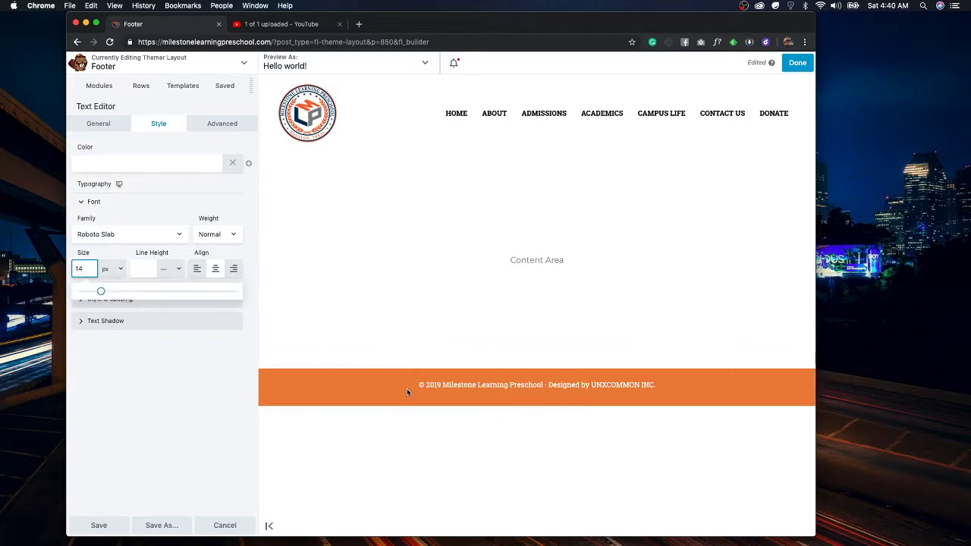
click(211, 353)
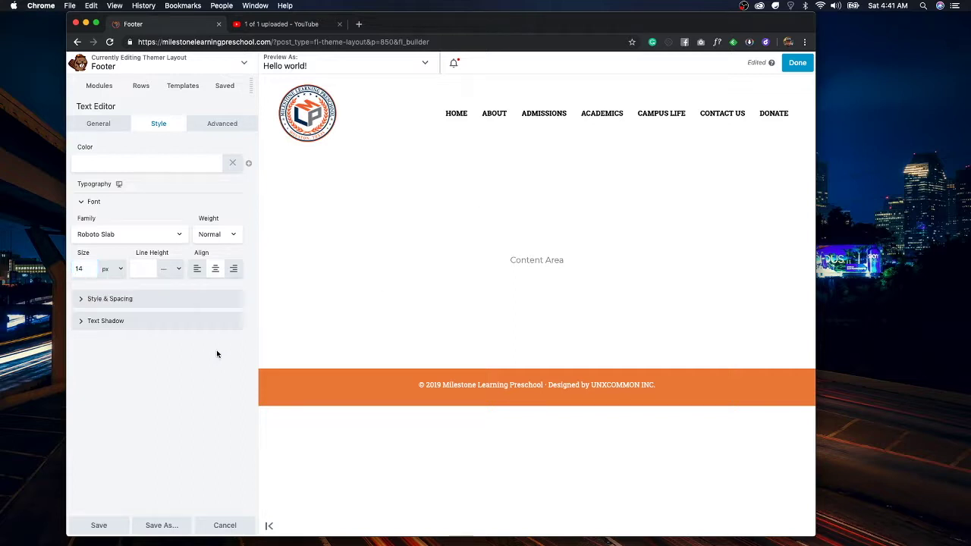
Step: Set the copyright text's font size to 12 px for the mobile breakpoint
click(120, 184)
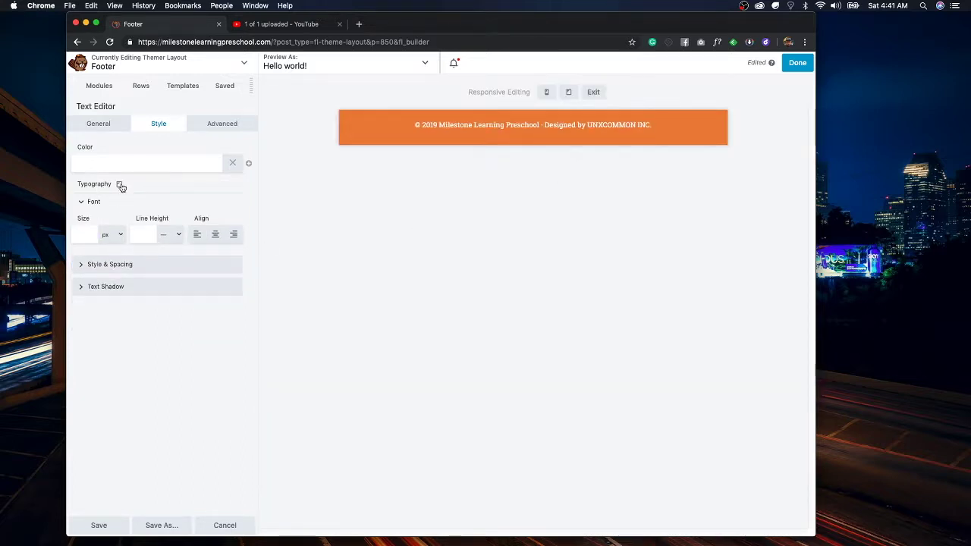
click(121, 185)
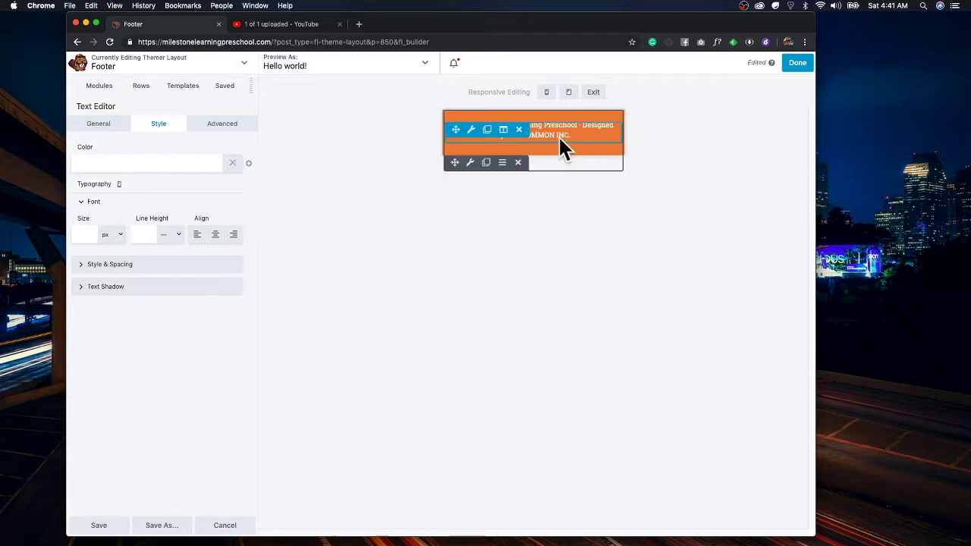
click(84, 232)
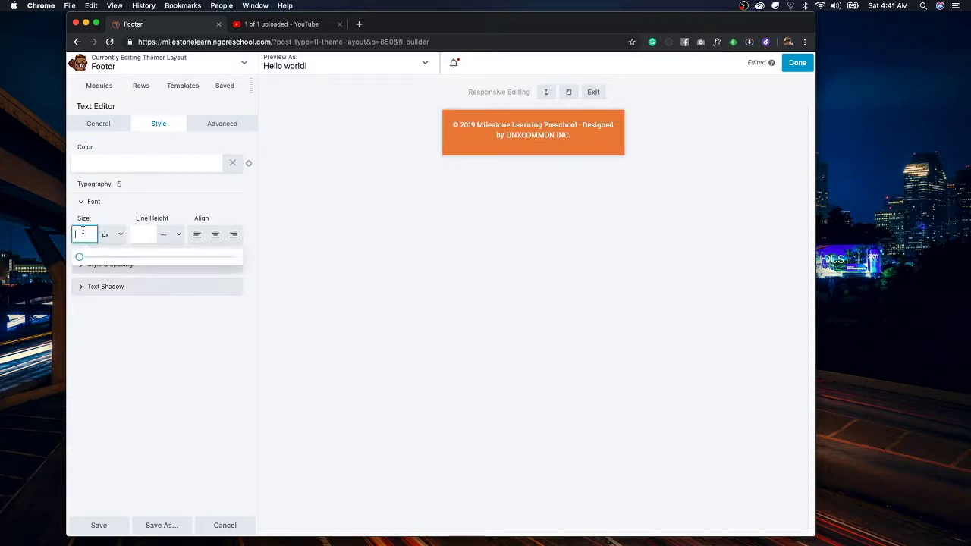
text(12)
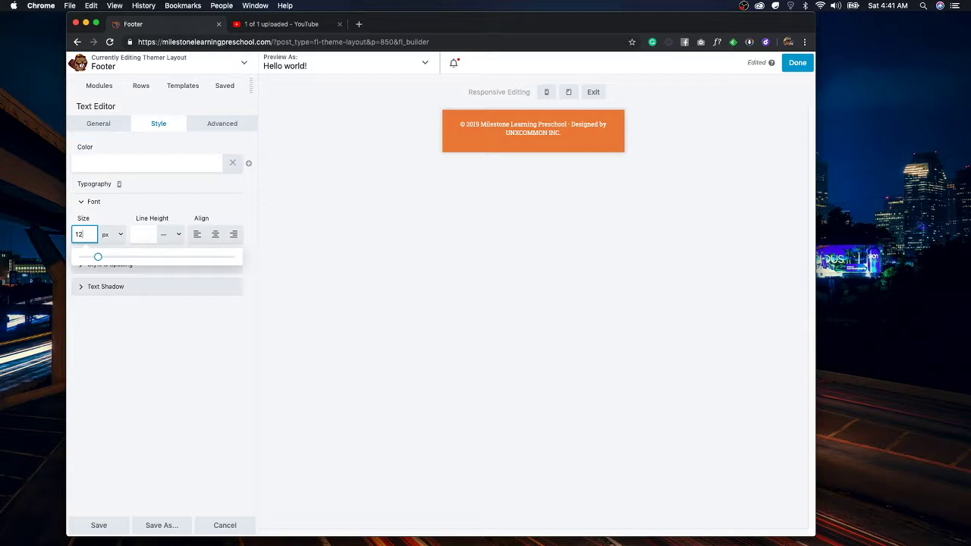
click(211, 335)
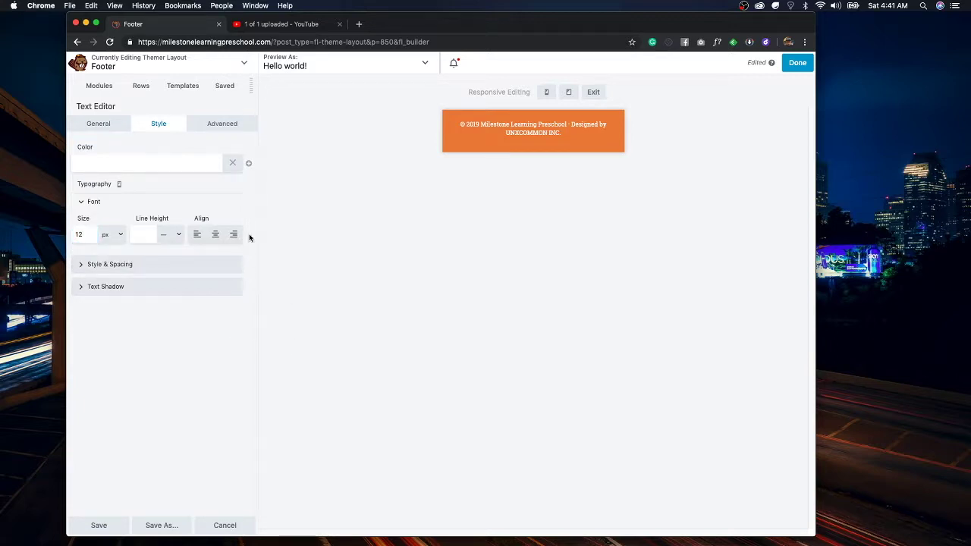
Step: Set the text module's bottom margin to -10 px for the mobile breakpoint
click(213, 125)
click(160, 183)
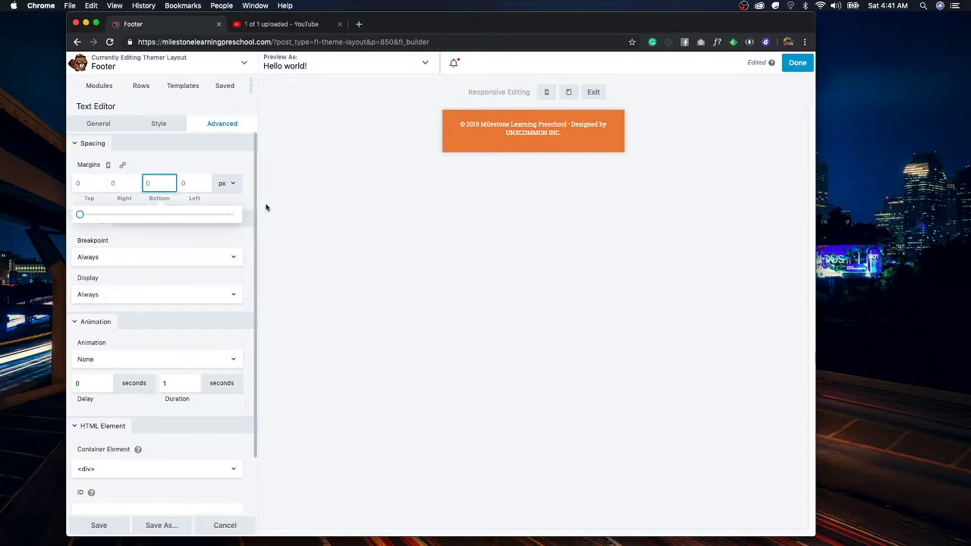
text(-10)
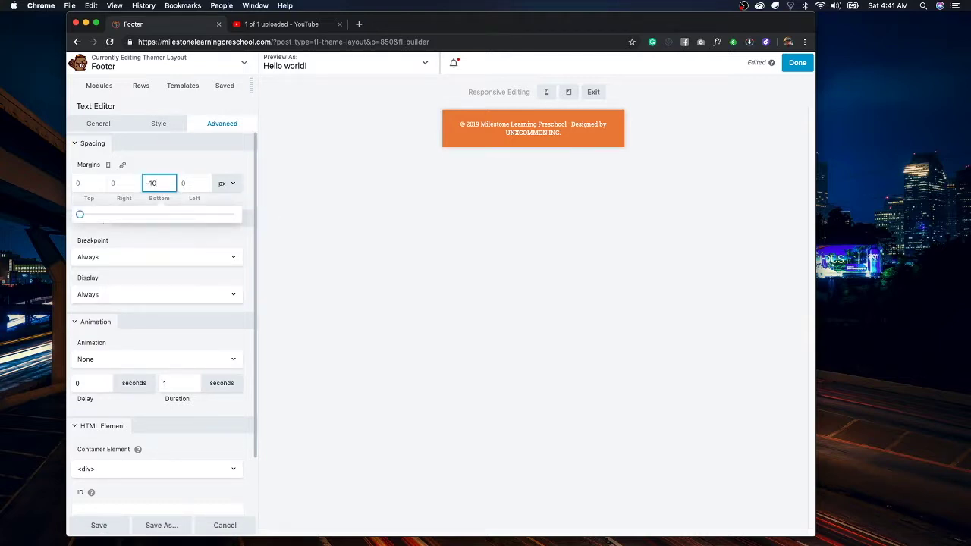
click(200, 161)
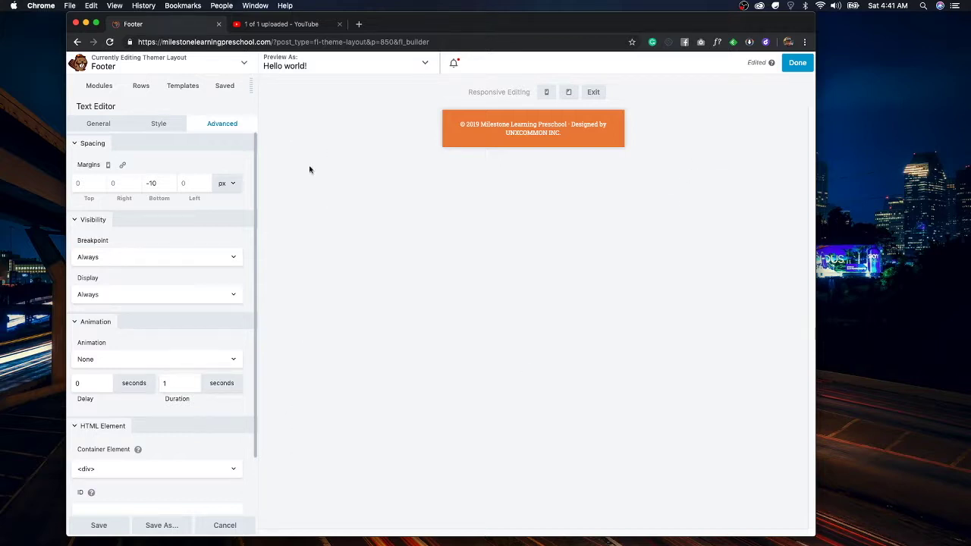
Step: Set the text module's bottom margin to -10 px for the desktop breakpoint
click(107, 164)
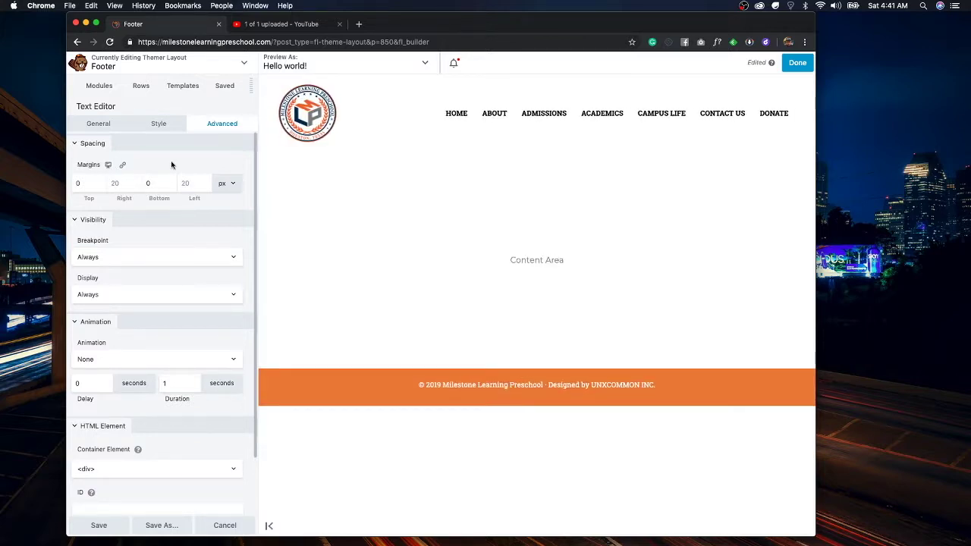
click(161, 178)
key(BackSpace)
text(-100)
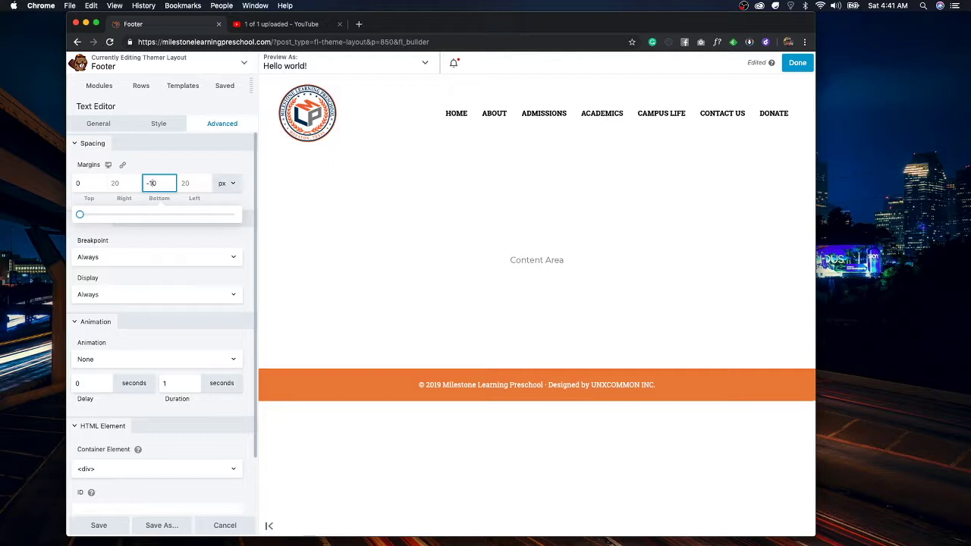
key(BackSpace)
click(250, 159)
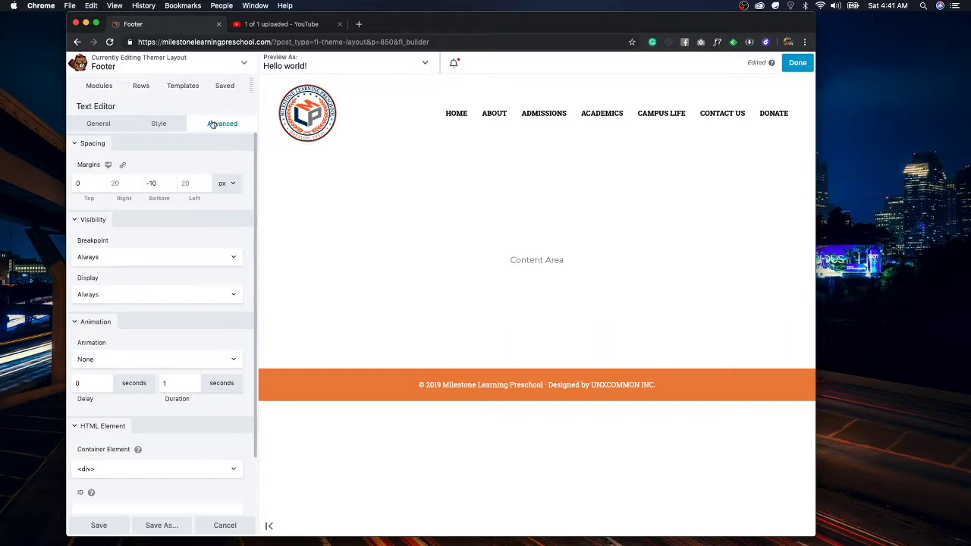
Step: Set the text module's bottom margin to -10 px for the tablet breakpoint
click(109, 166)
click(158, 183)
text(-10)
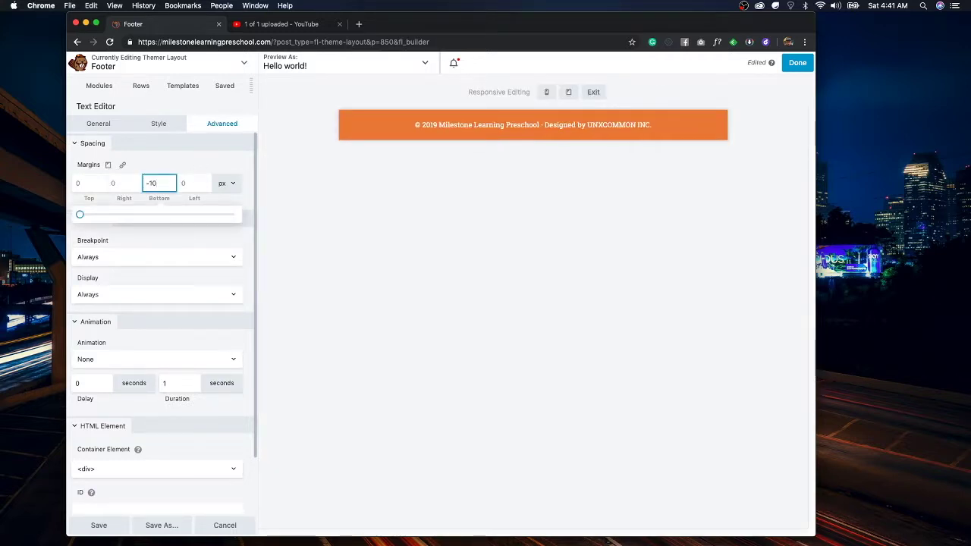
key(BackSpace)
key(BackSpace)
text(10)
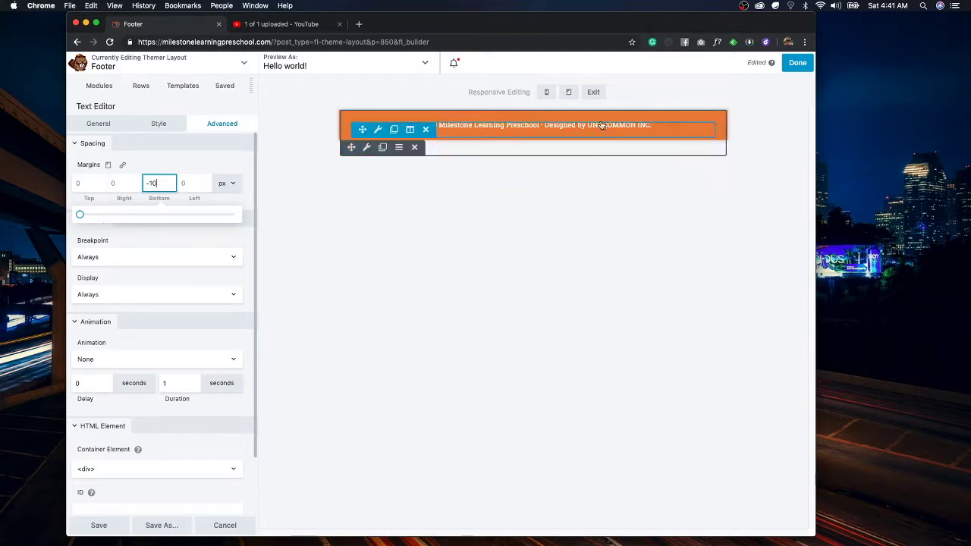
Step: Save the text module's settings, finish editing and publish the Footer themer layout
click(98, 525)
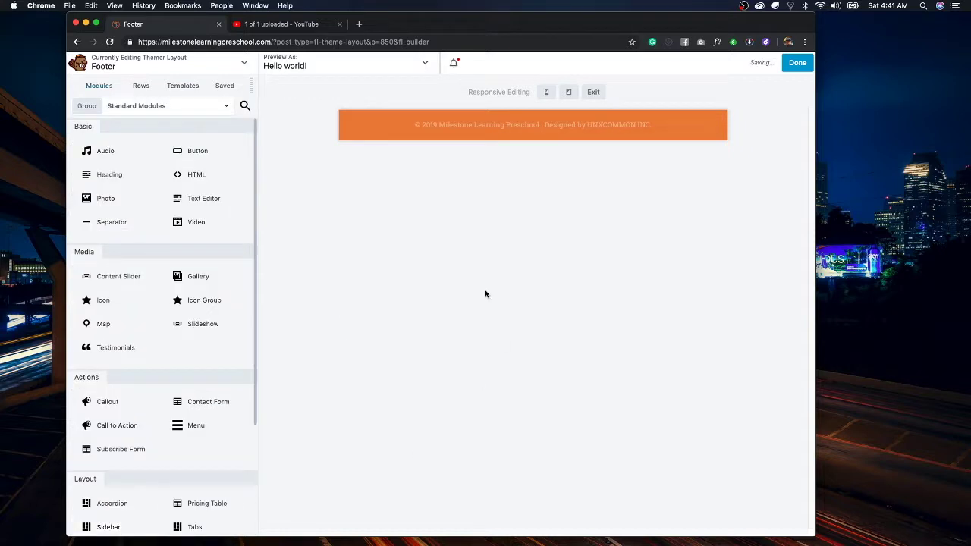
click(797, 64)
click(744, 63)
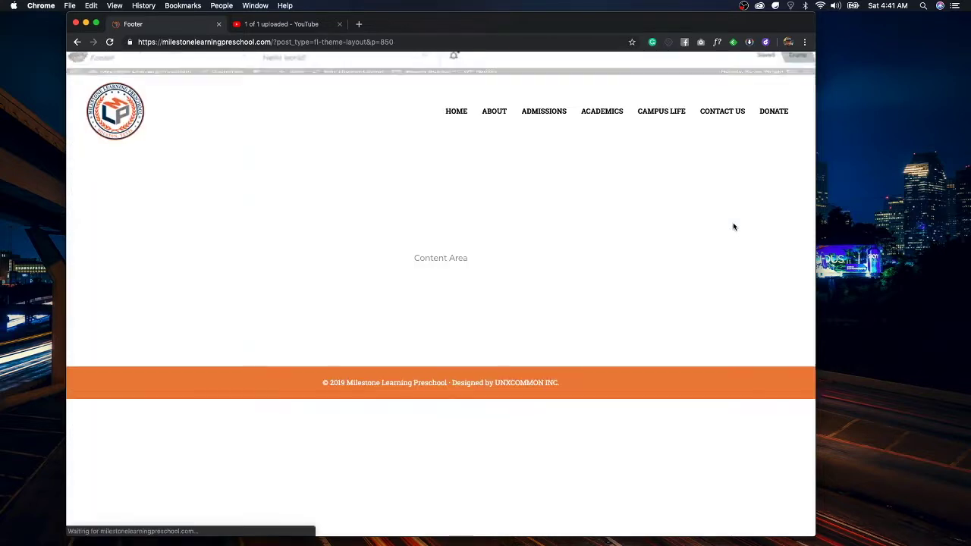
Step: Switch to the archived original website, review its header and footer for comparison, and return to the published footer layout
key(ctrl+Right)
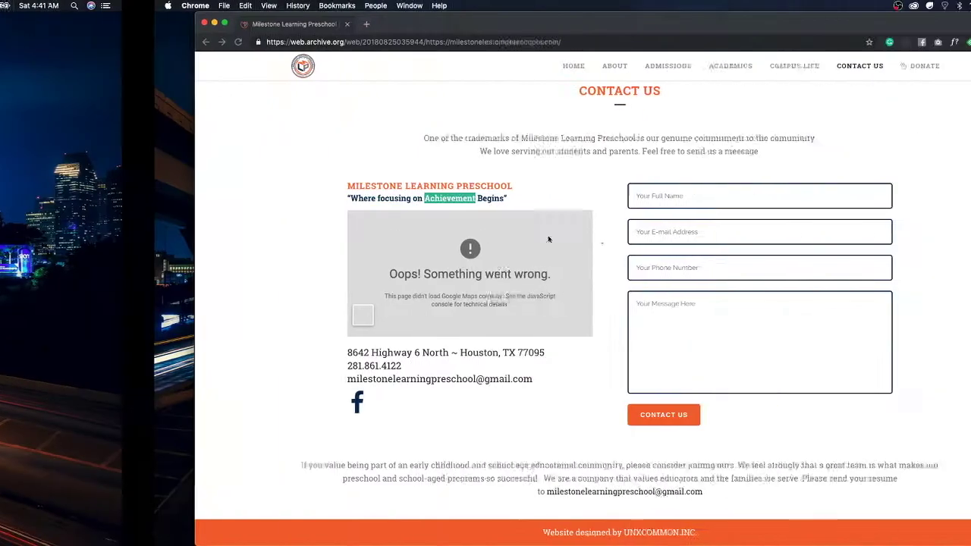
scroll(715, 250, up, 15)
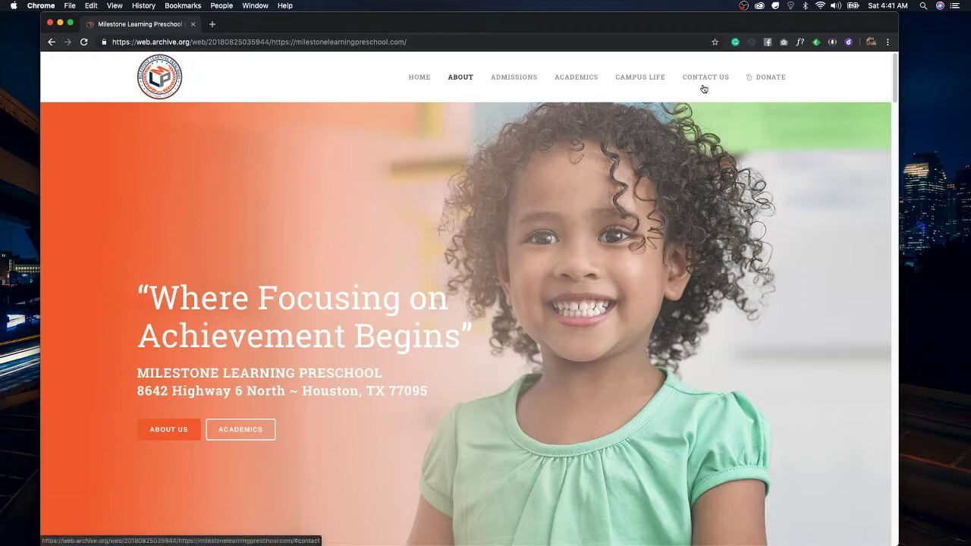
scroll(683, 219, down, 15)
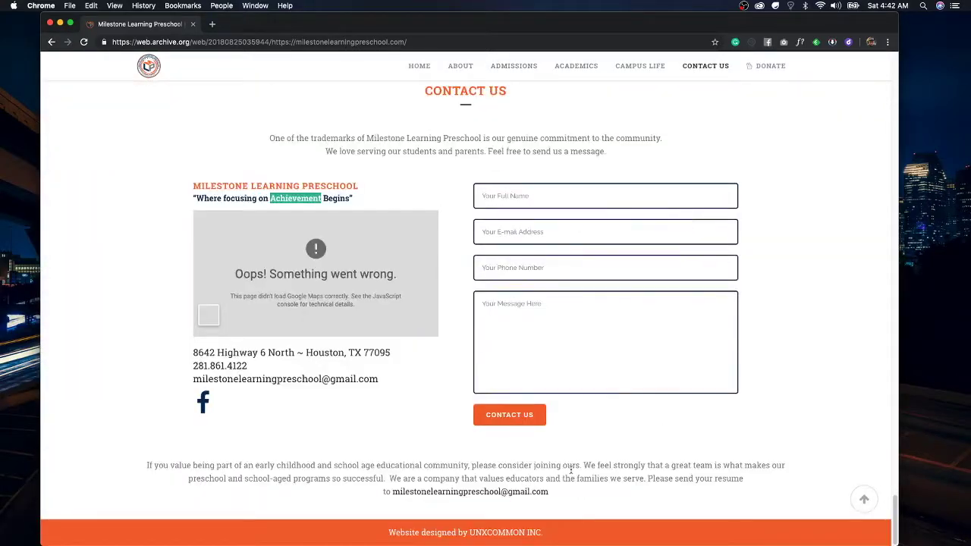
key(ctrl+Left)
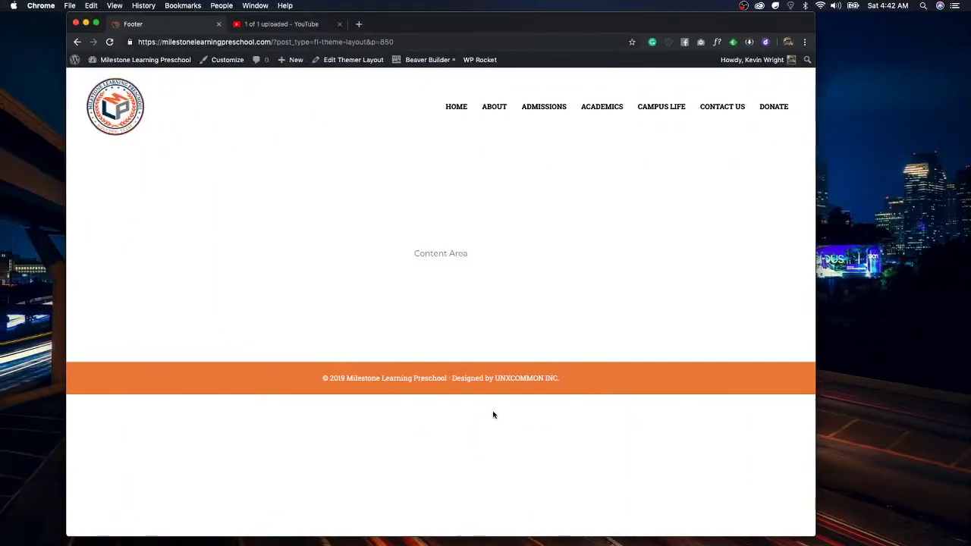